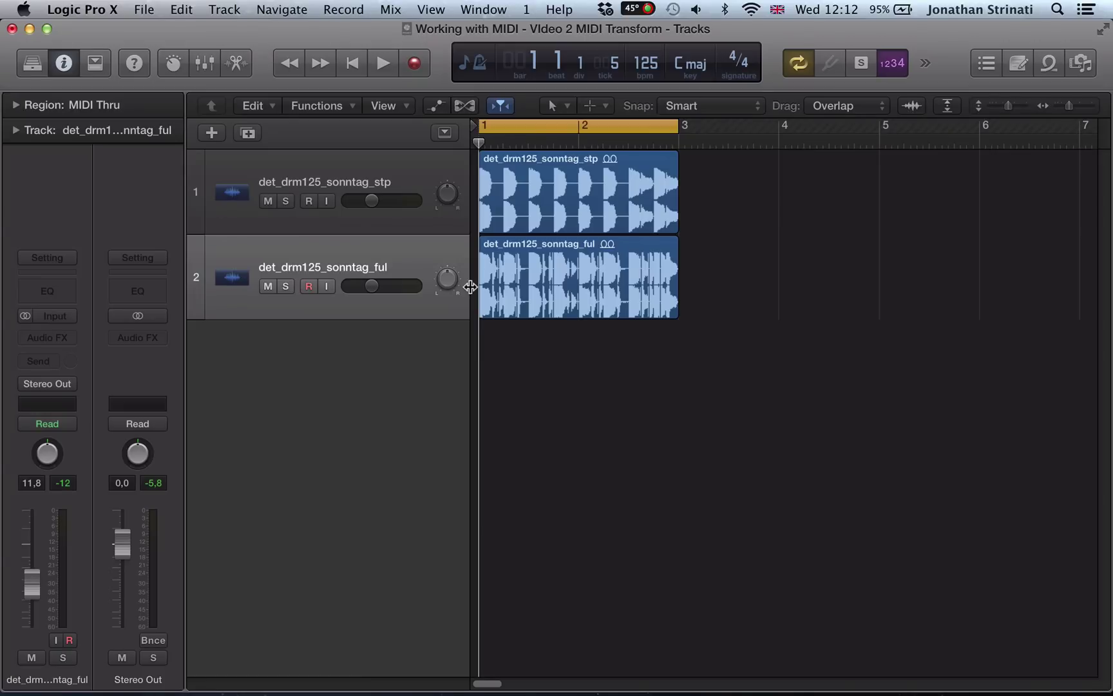
- Solo the stp drum loop track and play it once through
{"action": "left_click", "coordinate": [297, 213]}
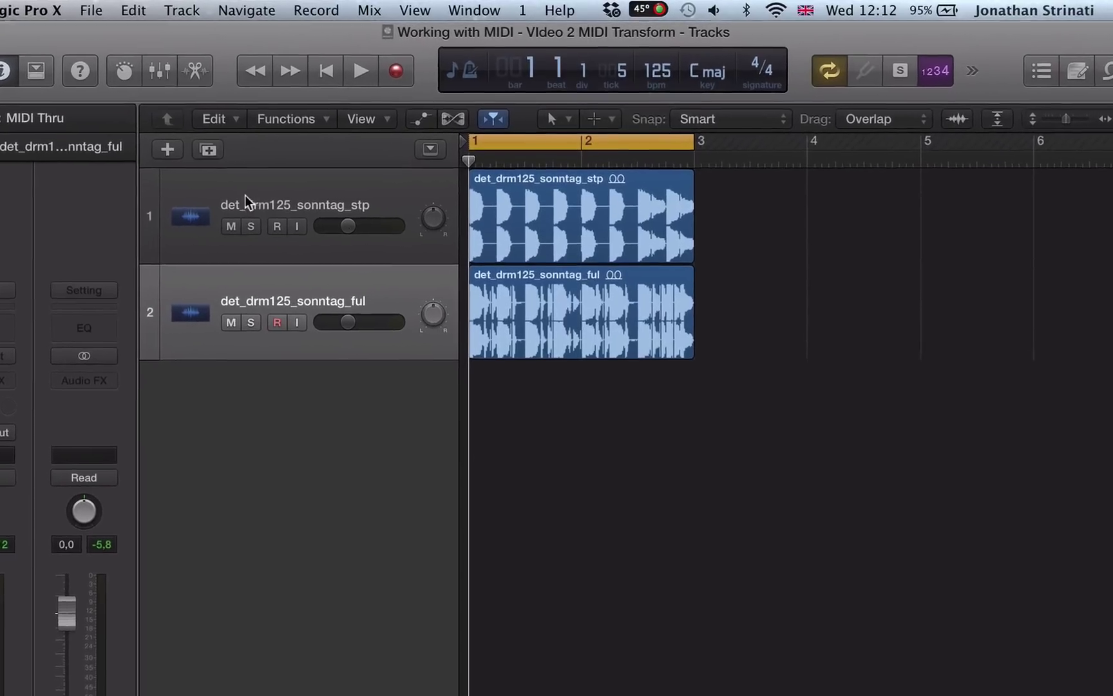
{"action": "key", "text": "ctrl+s"}
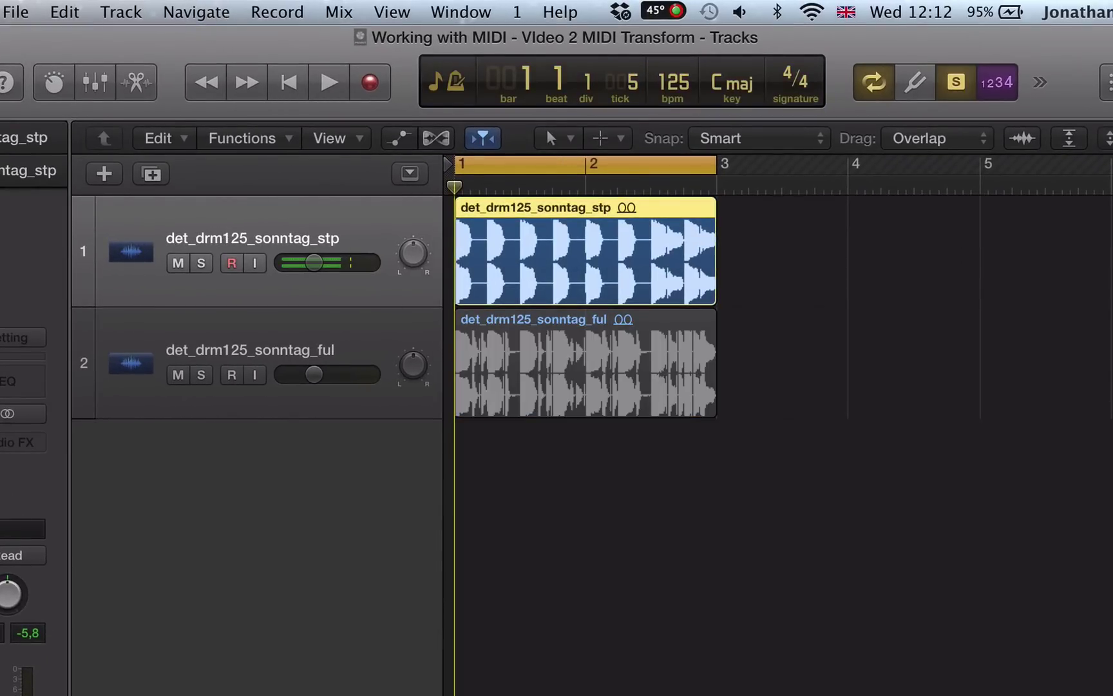
{"action": "key", "text": "space"}
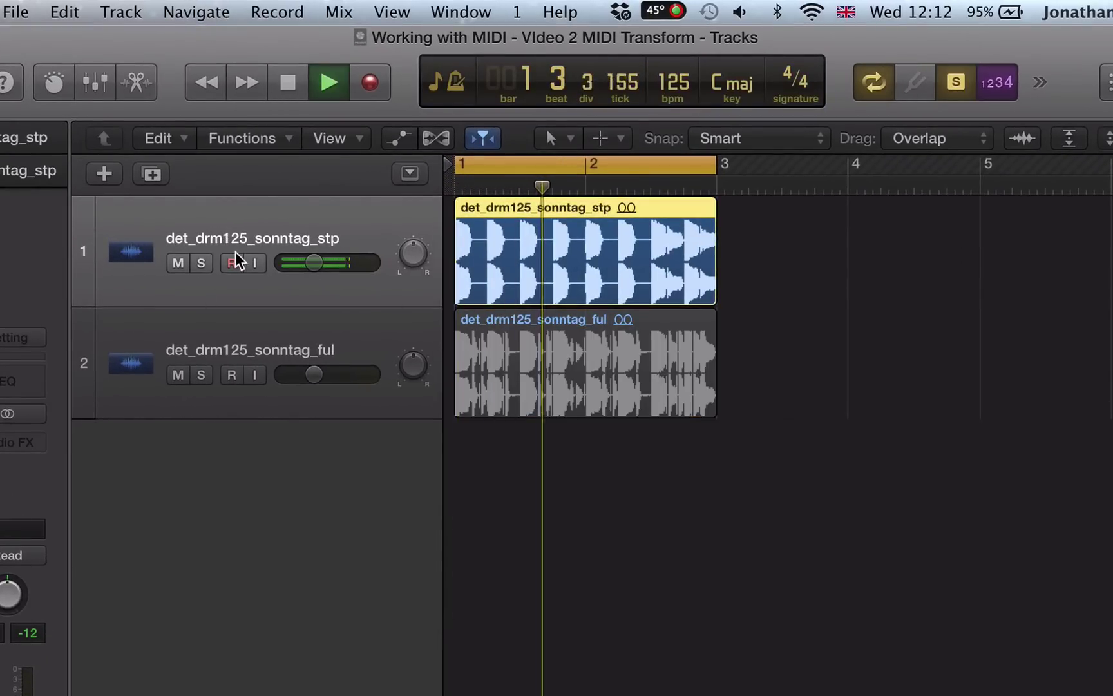
{"action": "key", "text": "space"}
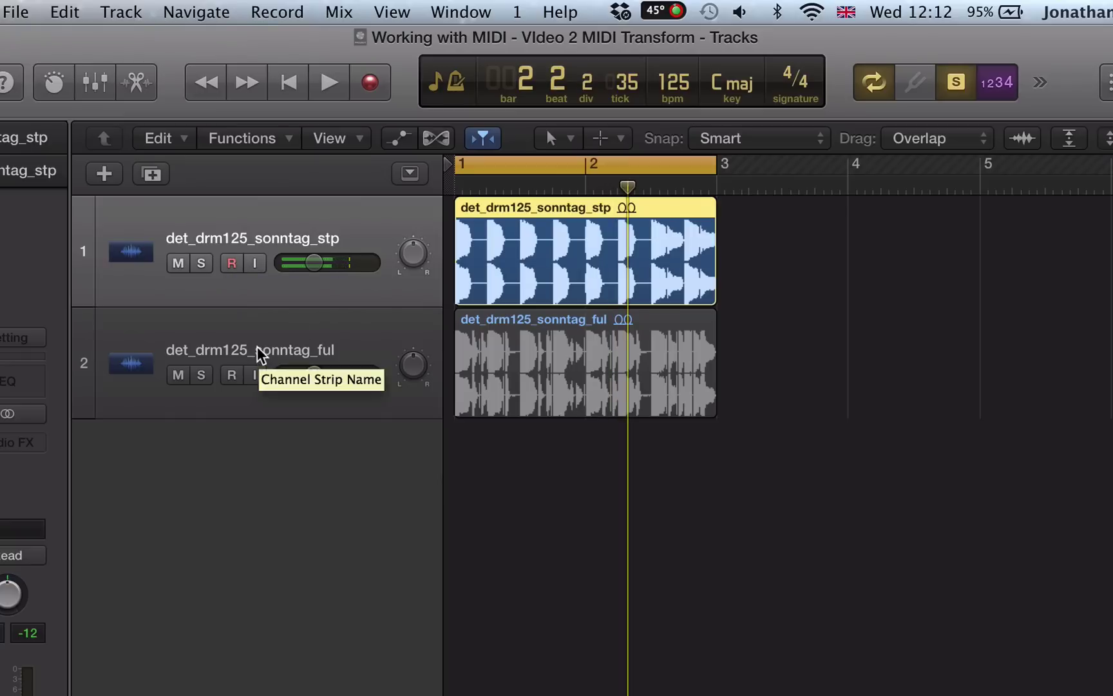
- Audition the ful drum loop twice, then return the playhead to the project start
{"action": "left_click", "coordinate": [258, 355]}
{"action": "key", "text": "space"}
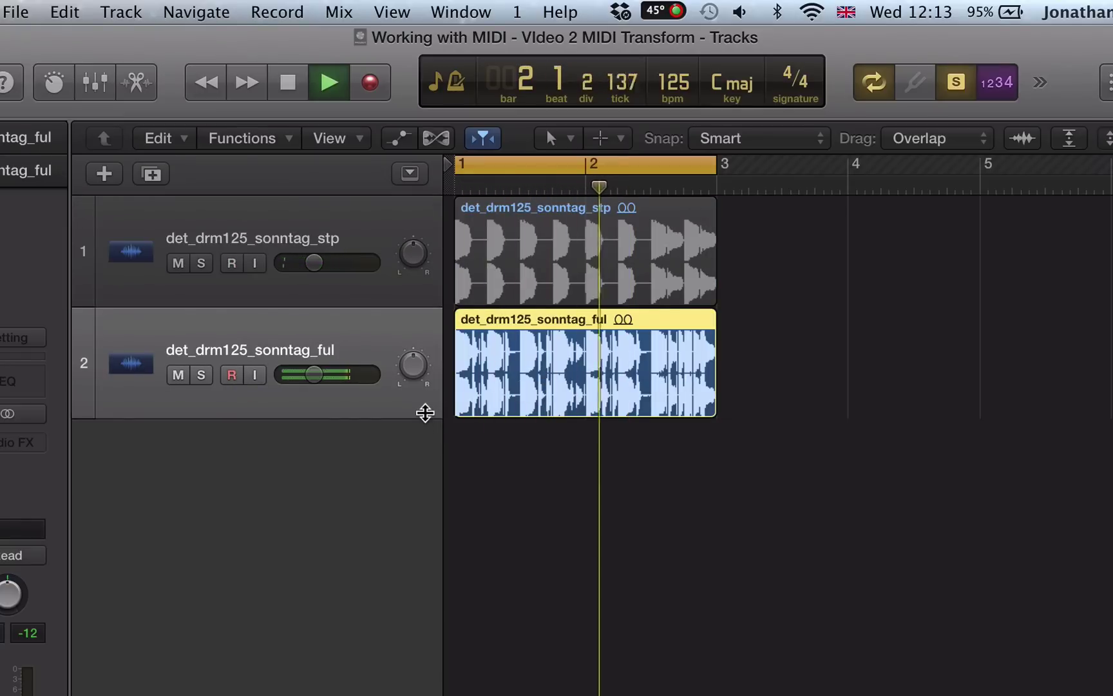
{"action": "key", "text": "space"}
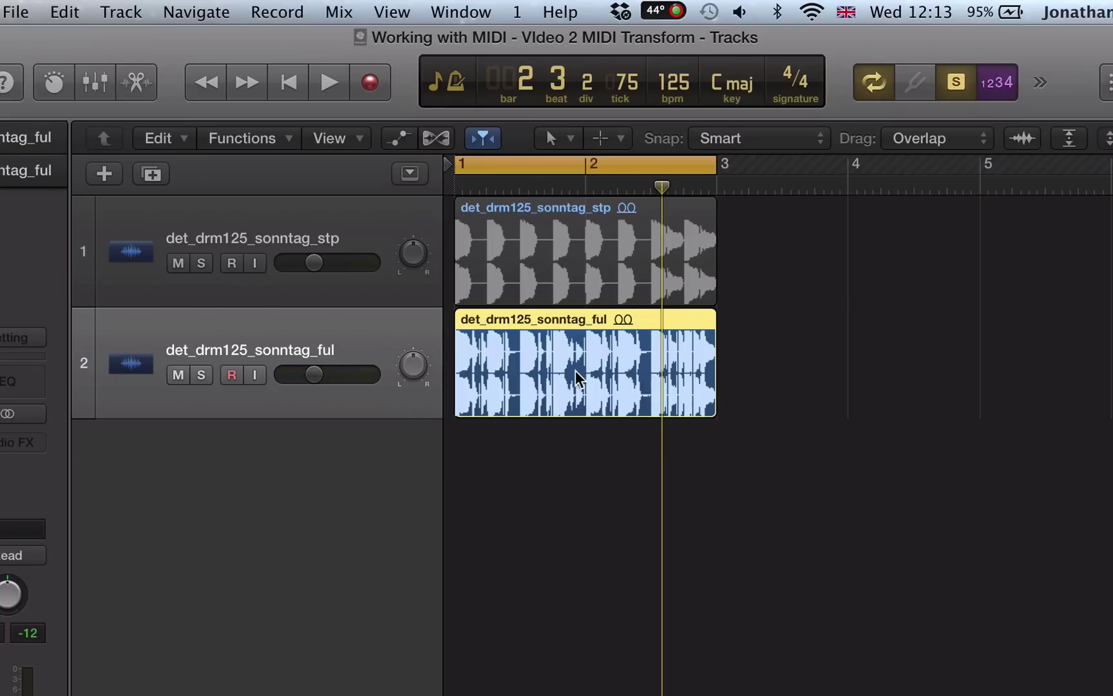
{"action": "key", "text": "space"}
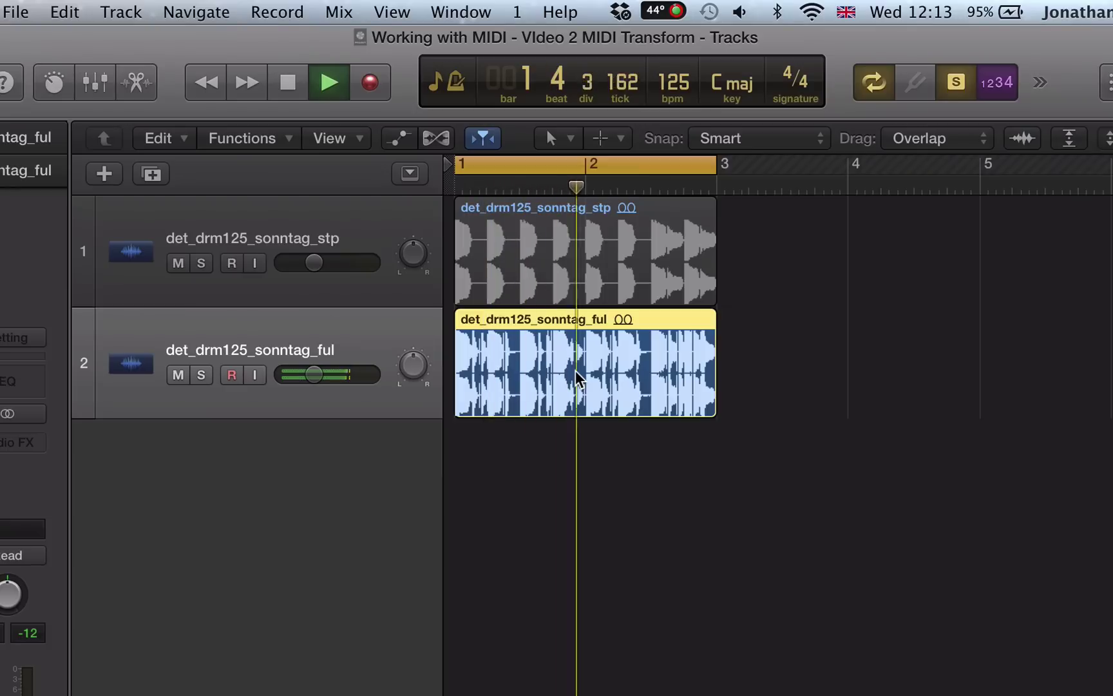
{"action": "key", "text": "space"}
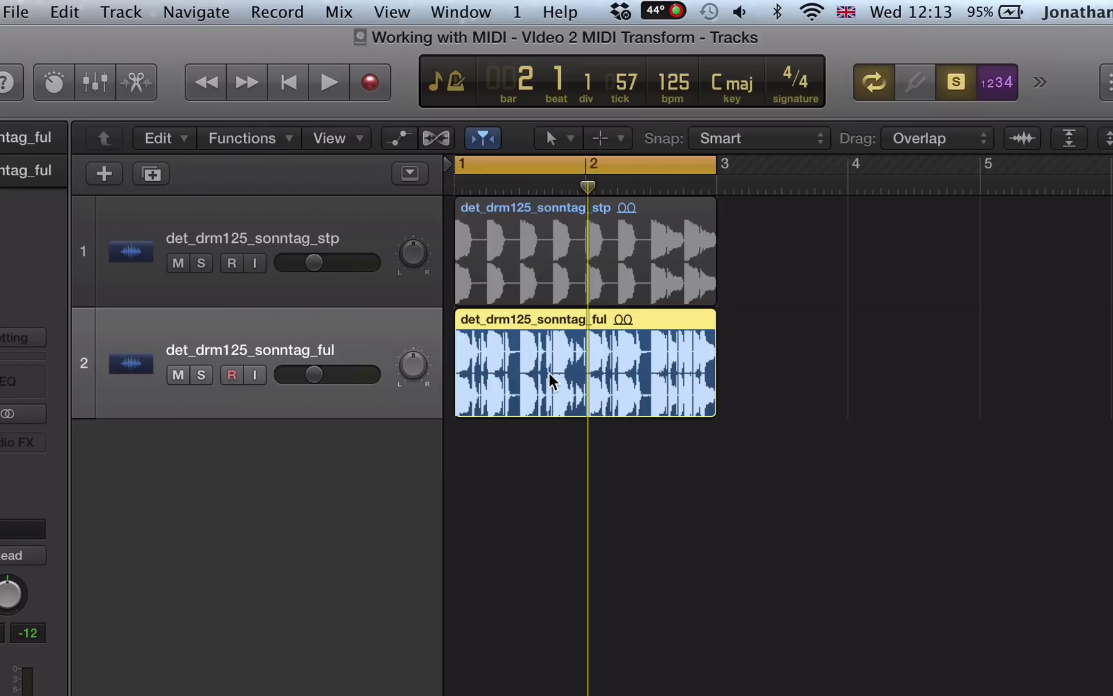
{"action": "key", "text": "Return"}
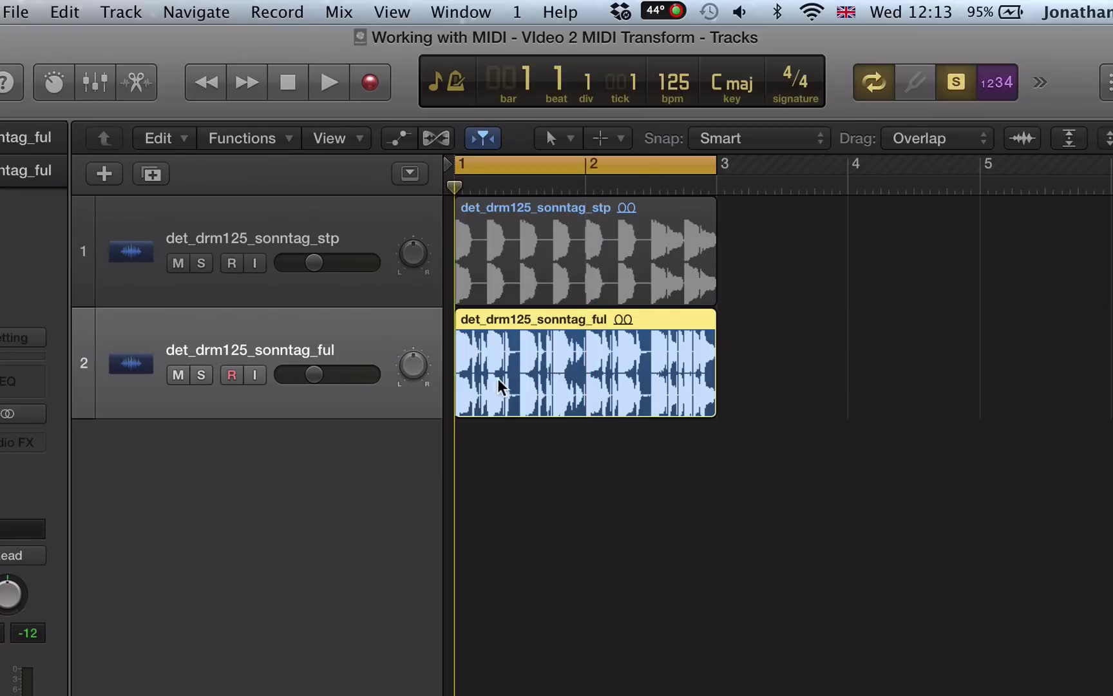
- Convert the ful region into a sampler track using Transient Markers with '1Shot' zones enabled
{"action": "right_click", "coordinate": [502, 385]}
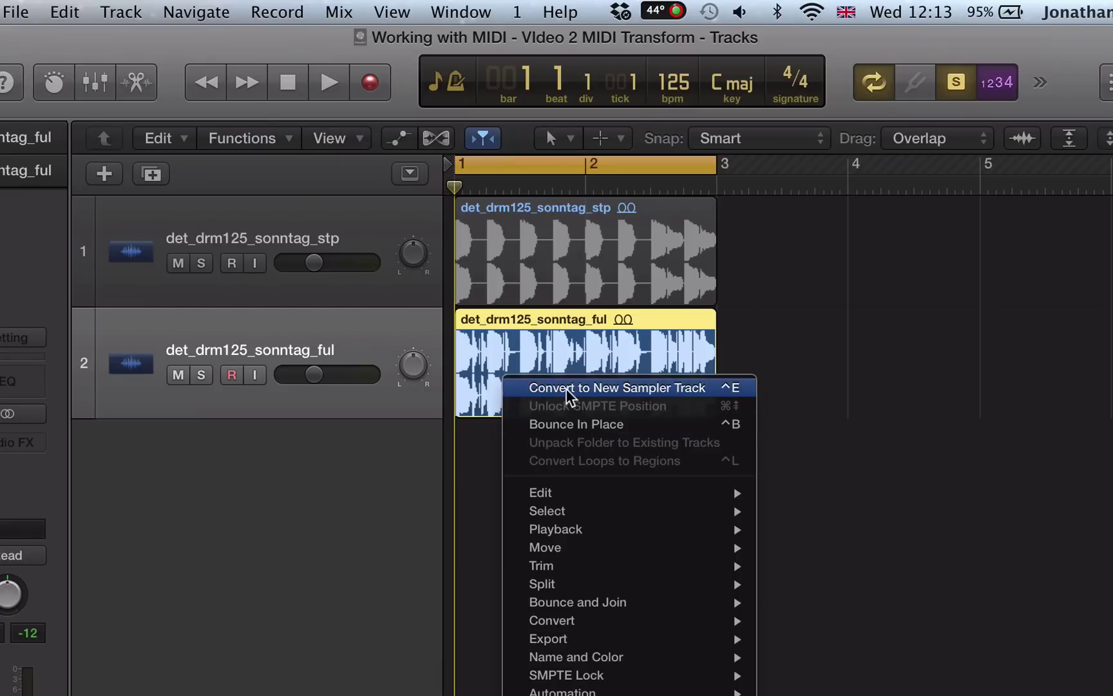
{"action": "left_click", "coordinate": [669, 386]}
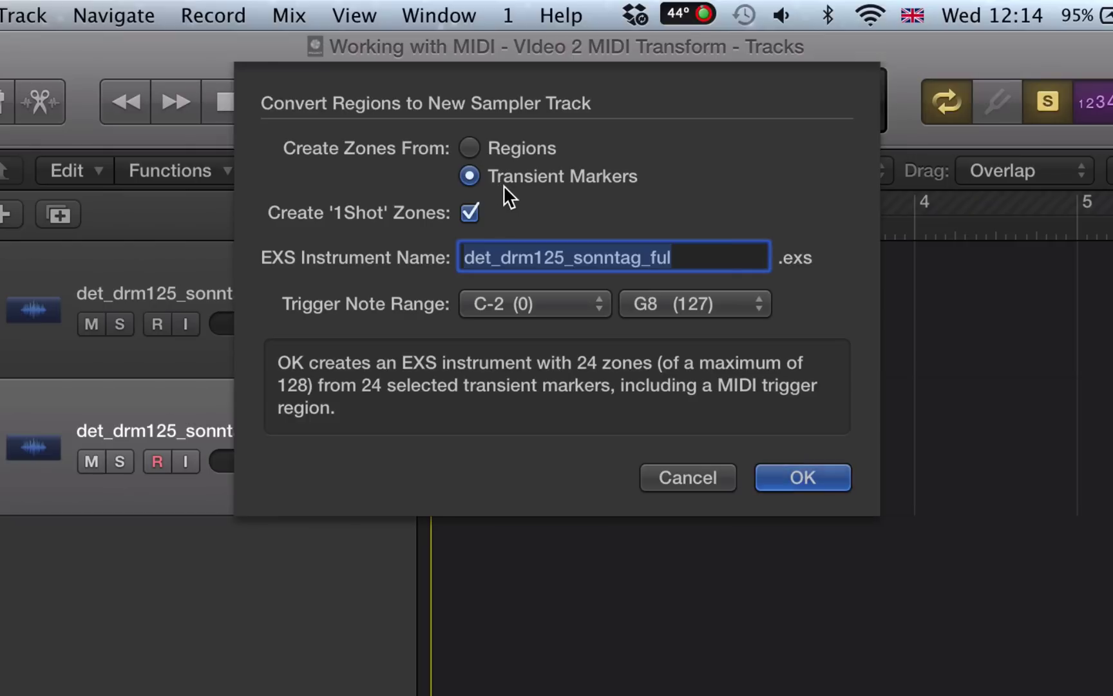
{"action": "left_click", "coordinate": [468, 212]}
{"action": "left_click", "coordinate": [469, 212]}
{"action": "left_click", "coordinate": [790, 480]}
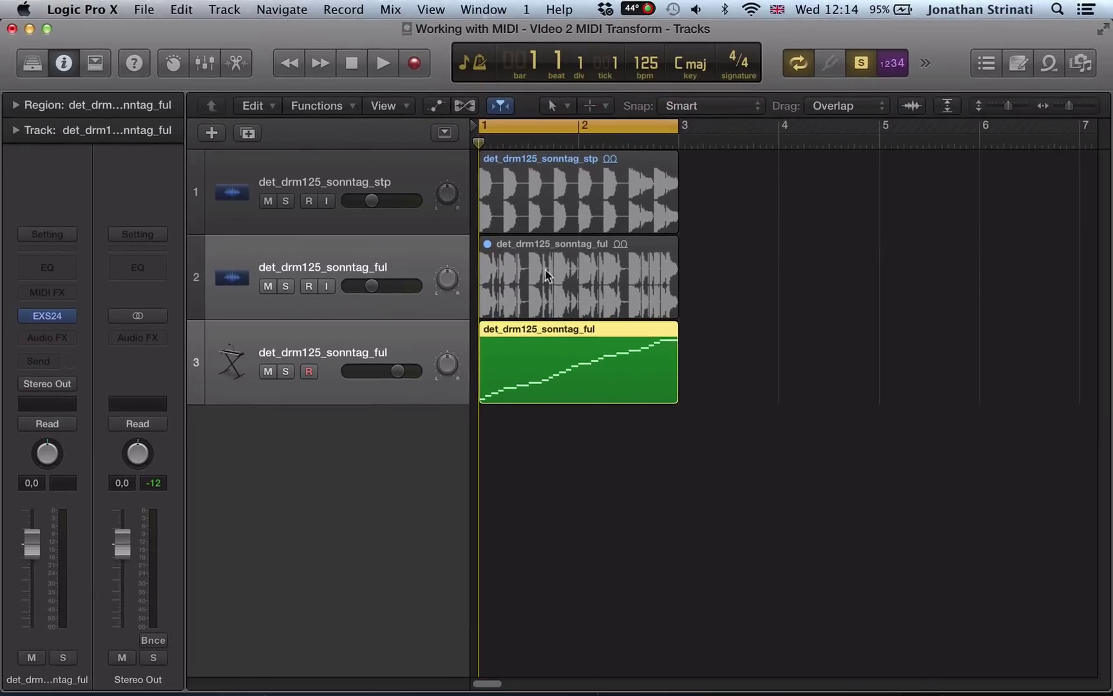
- Select the new MIDI trigger region and lower the sampler track to about -12 dB
{"action": "left_click", "coordinate": [799, 341]}
{"action": "left_click", "coordinate": [361, 351]}
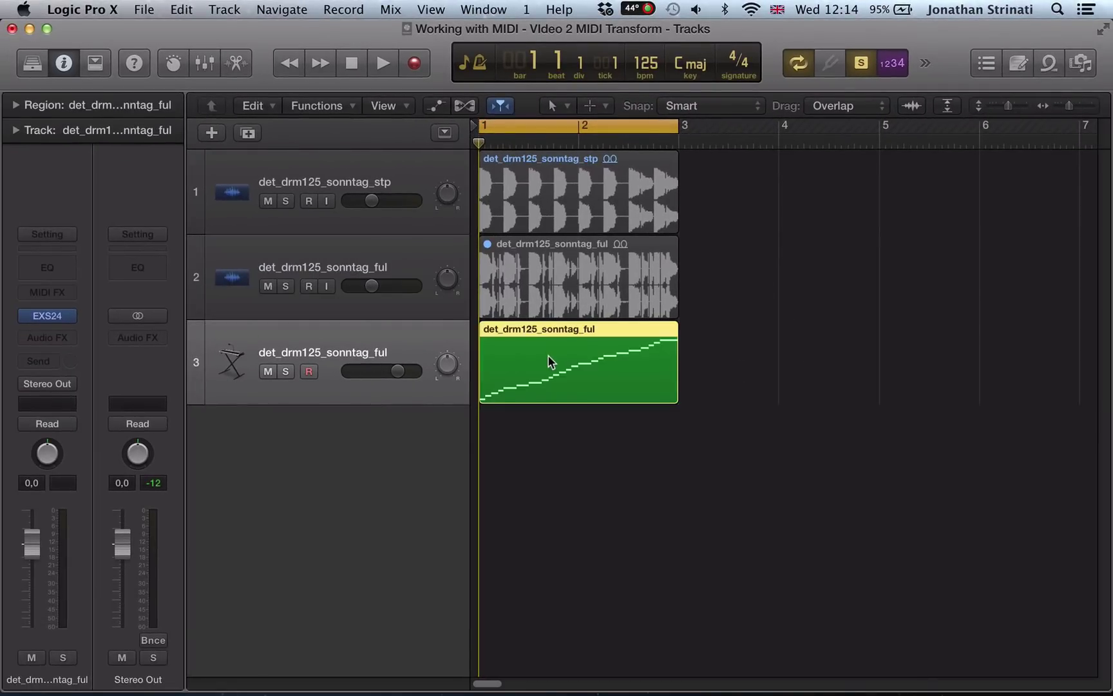
{"action": "left_click_drag", "start_coordinate": [39, 545], "coordinate": [32, 586]}
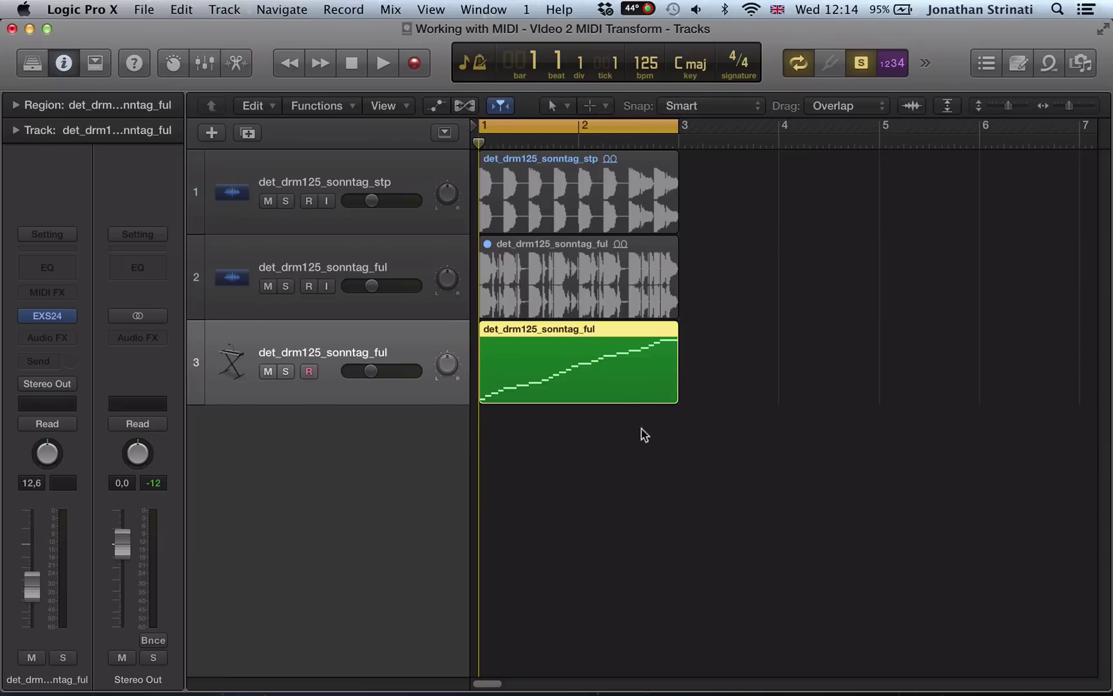
- Open the trigger region in the Piano Roll and audition its slice notes from C-2 to B-1
{"action": "double_click", "coordinate": [592, 385]}
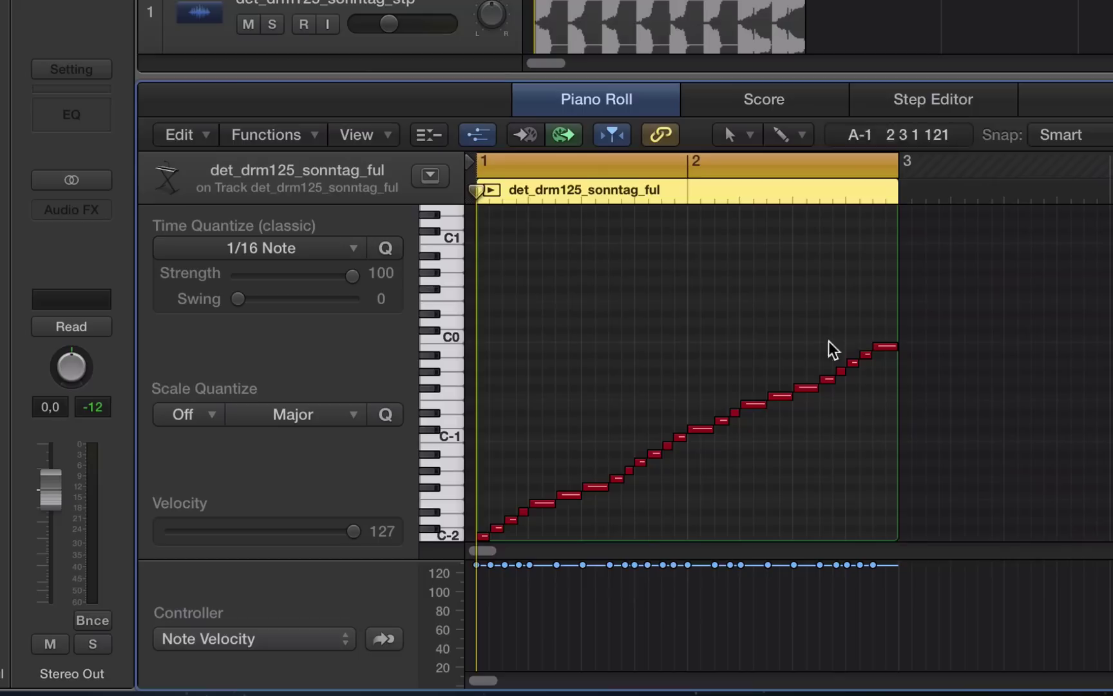
{"action": "mouse_move", "coordinate": [451, 534]}
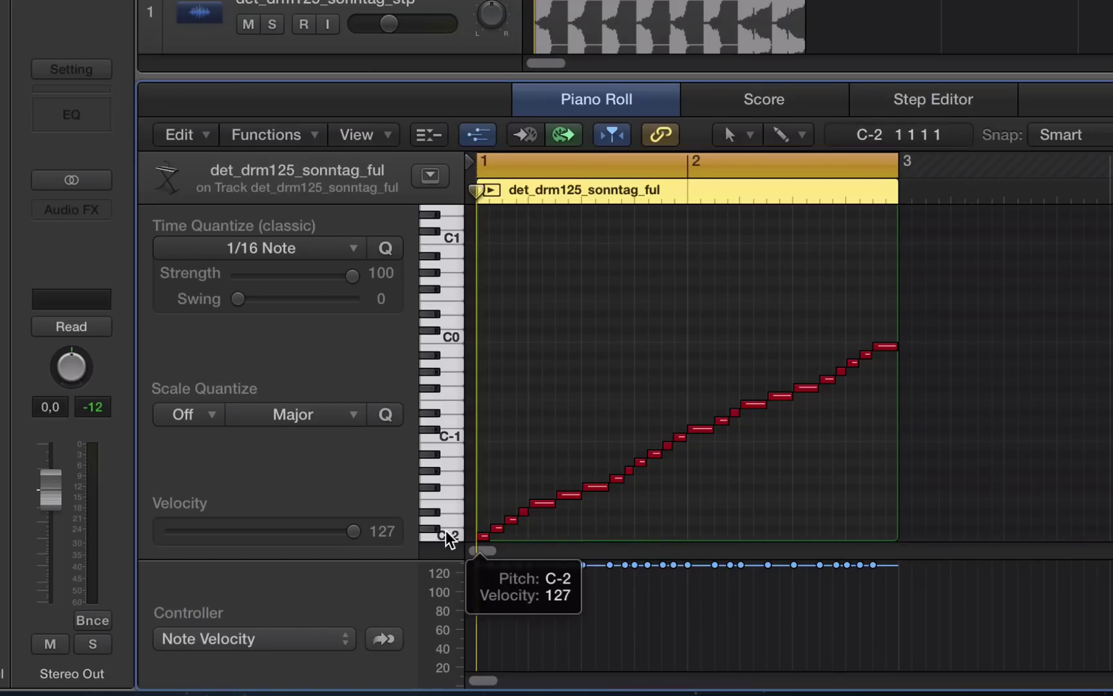
{"action": "left_click_drag", "start_coordinate": [443, 531], "coordinate": [446, 348]}
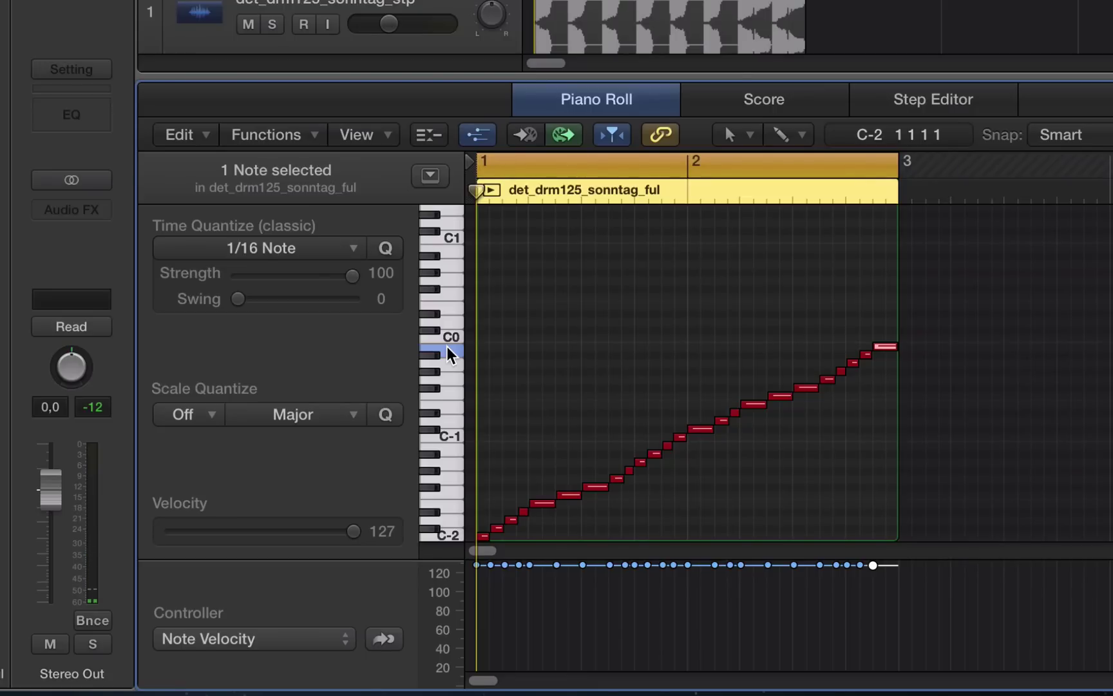
{"action": "left_click", "coordinate": [533, 385]}
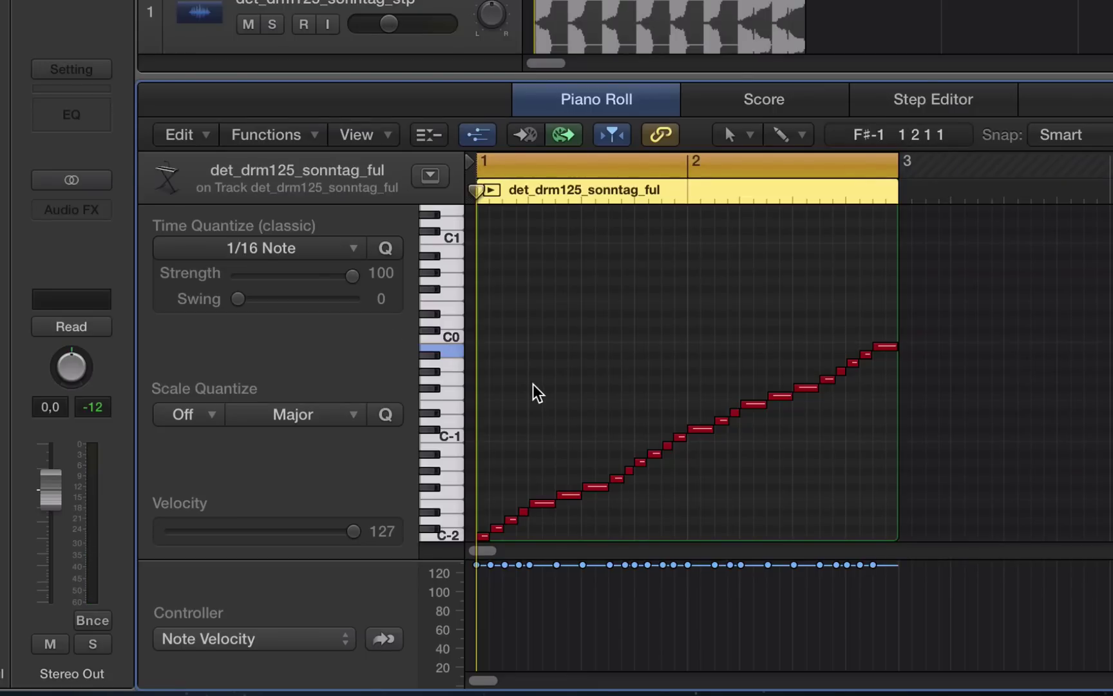
{"action": "left_click", "coordinate": [478, 534]}
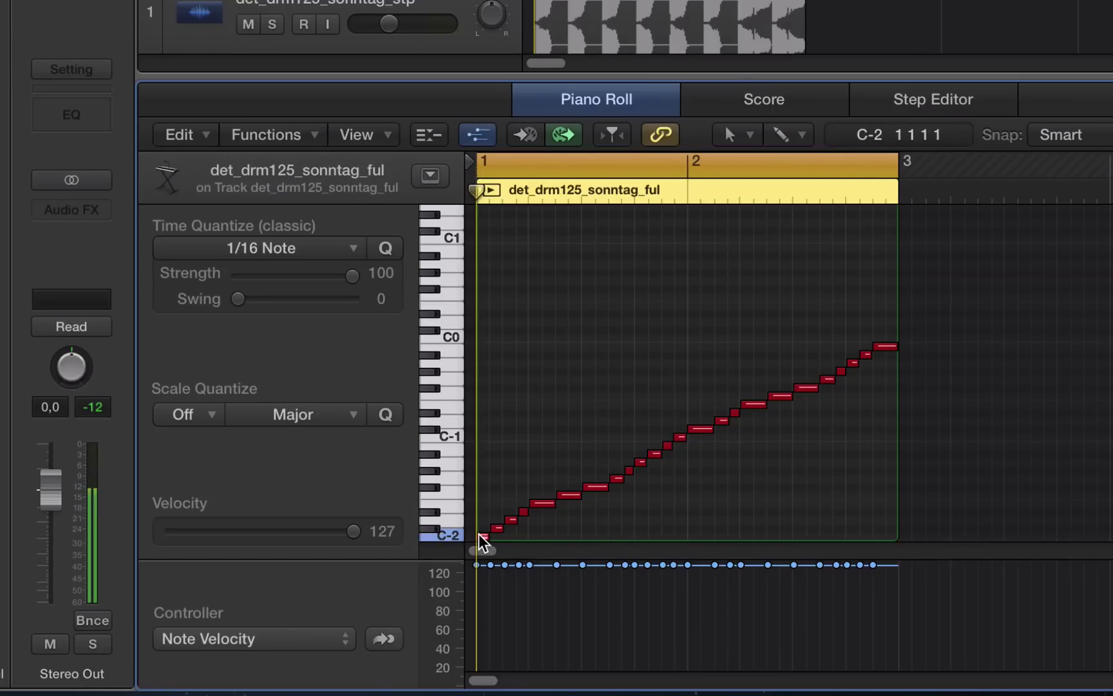
{"action": "left_click", "coordinate": [883, 345]}
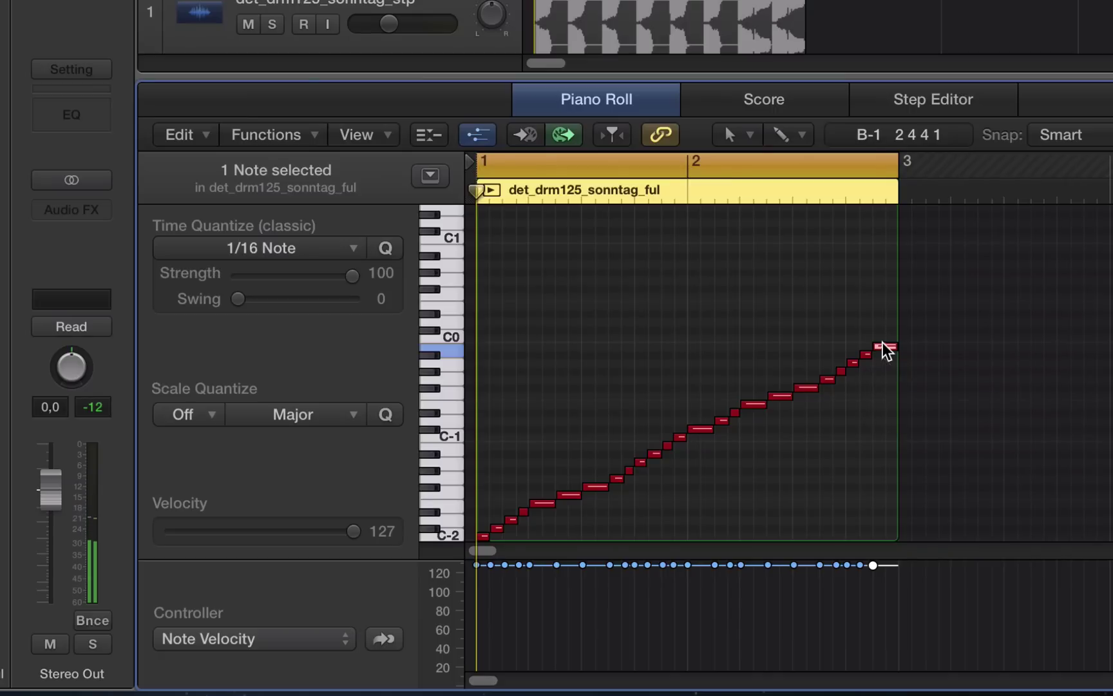
{"action": "left_click", "coordinate": [788, 337]}
- Load MIDI Transform's Random Pitch preset and confirm C-2 as the lower pitch limit
{"action": "left_click", "coordinate": [257, 134]}
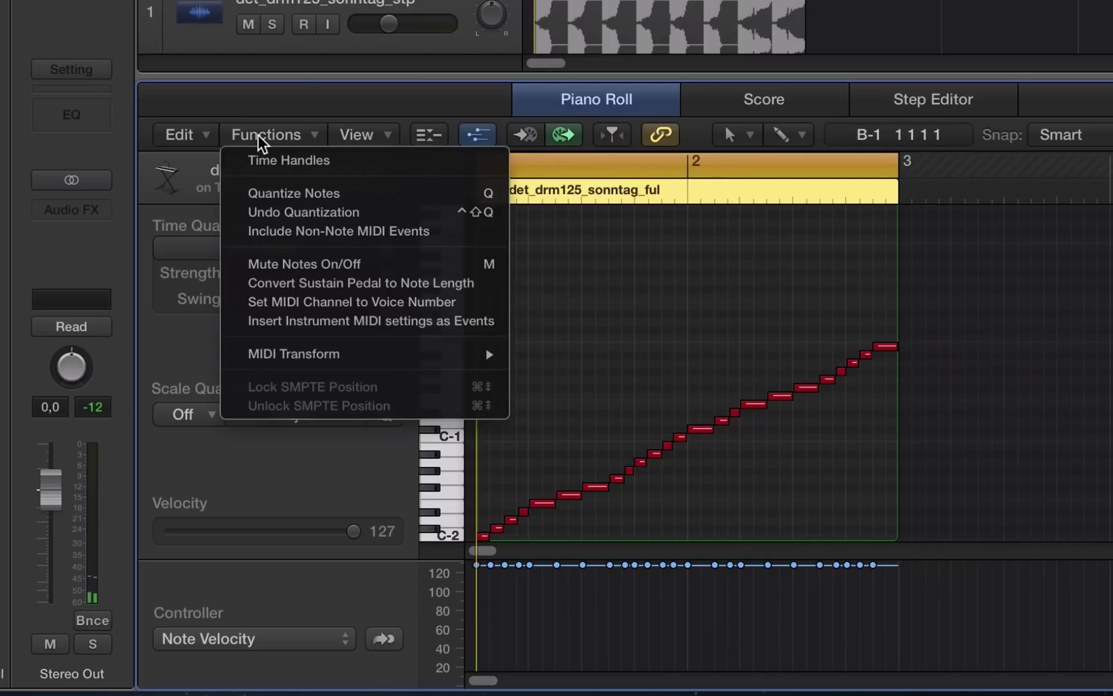
{"action": "mouse_move", "coordinate": [312, 353]}
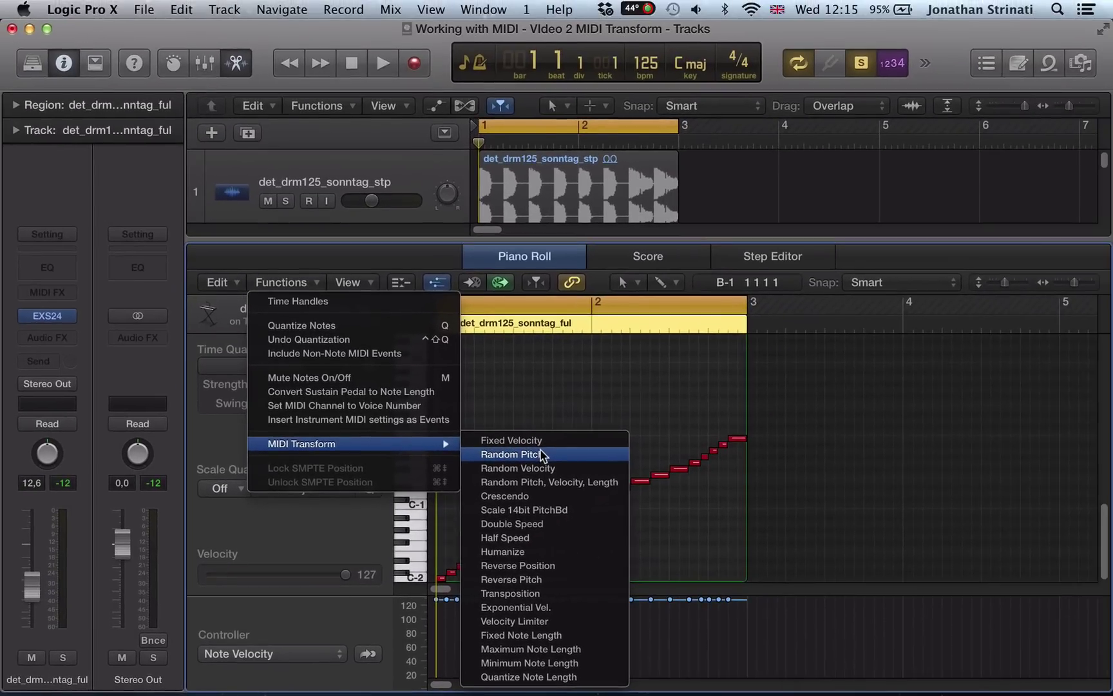
{"action": "left_click", "coordinate": [541, 454]}
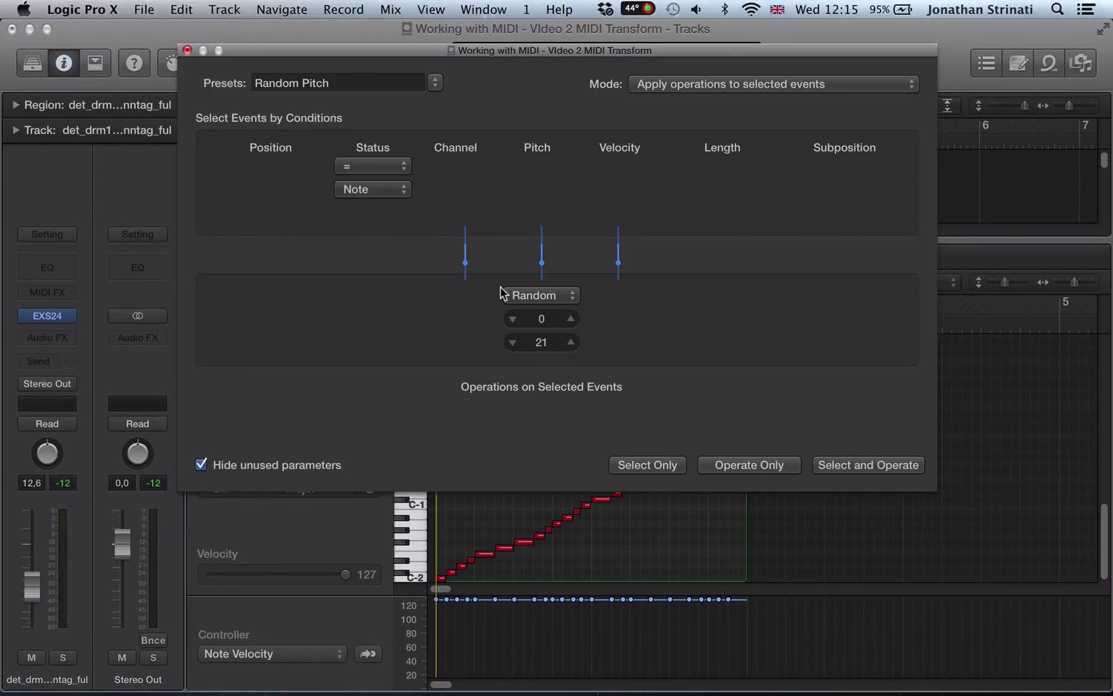
{"action": "double_click", "coordinate": [541, 321]}
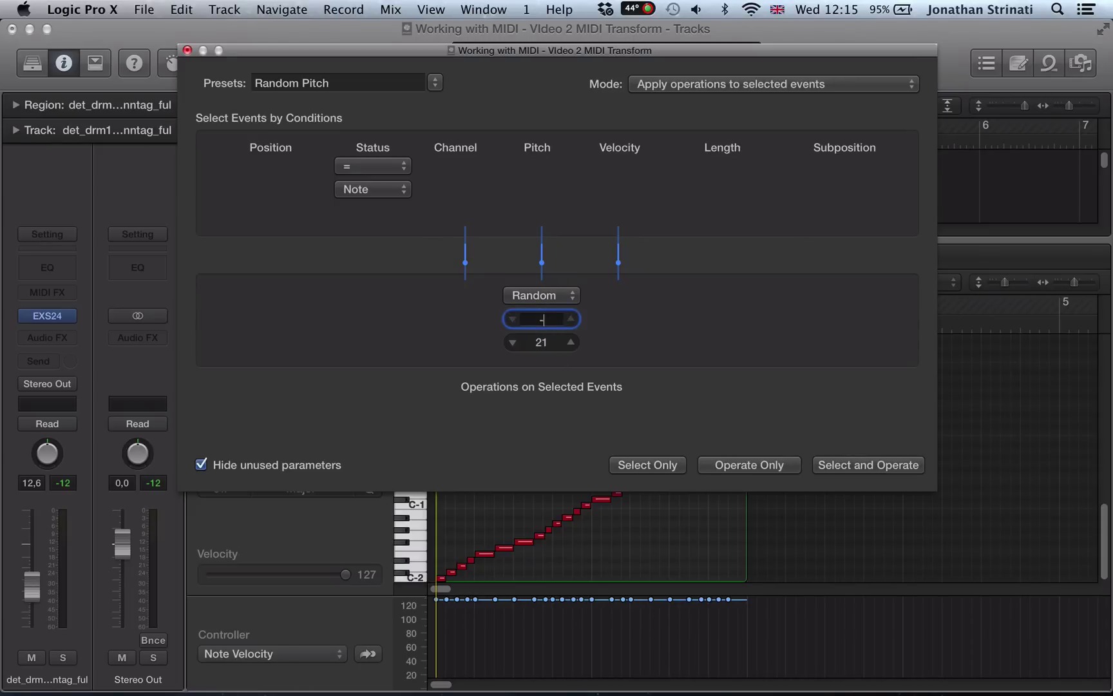
{"action": "key", "text": "Return"}
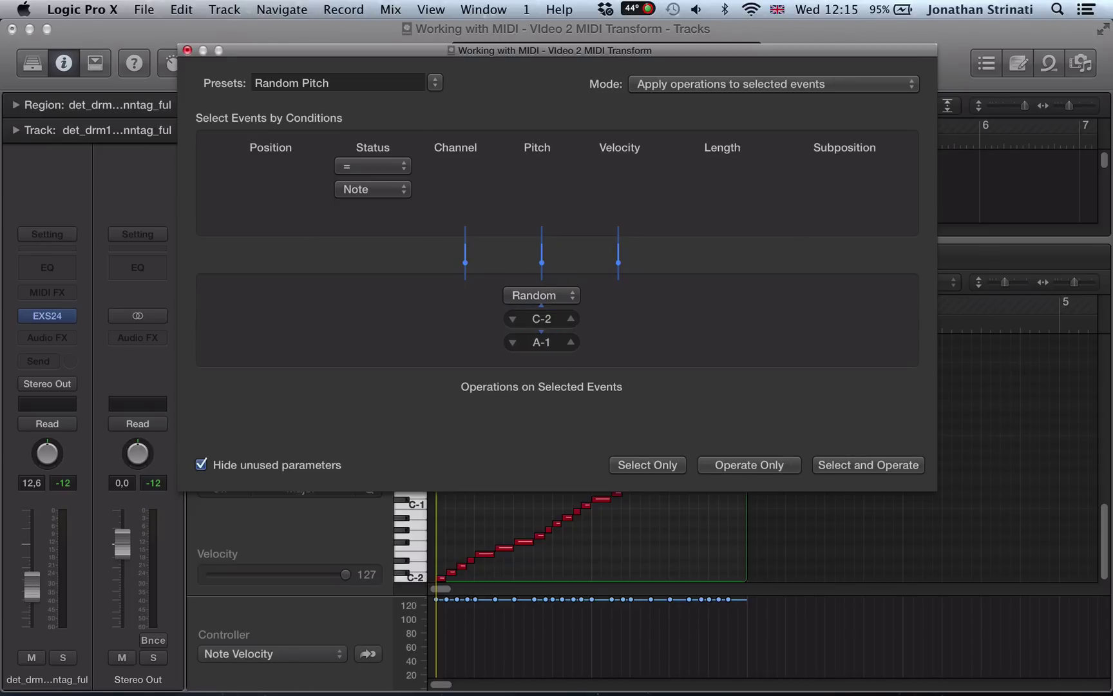
{"action": "left_click", "coordinate": [420, 581]}
{"action": "left_click", "coordinate": [420, 581]}
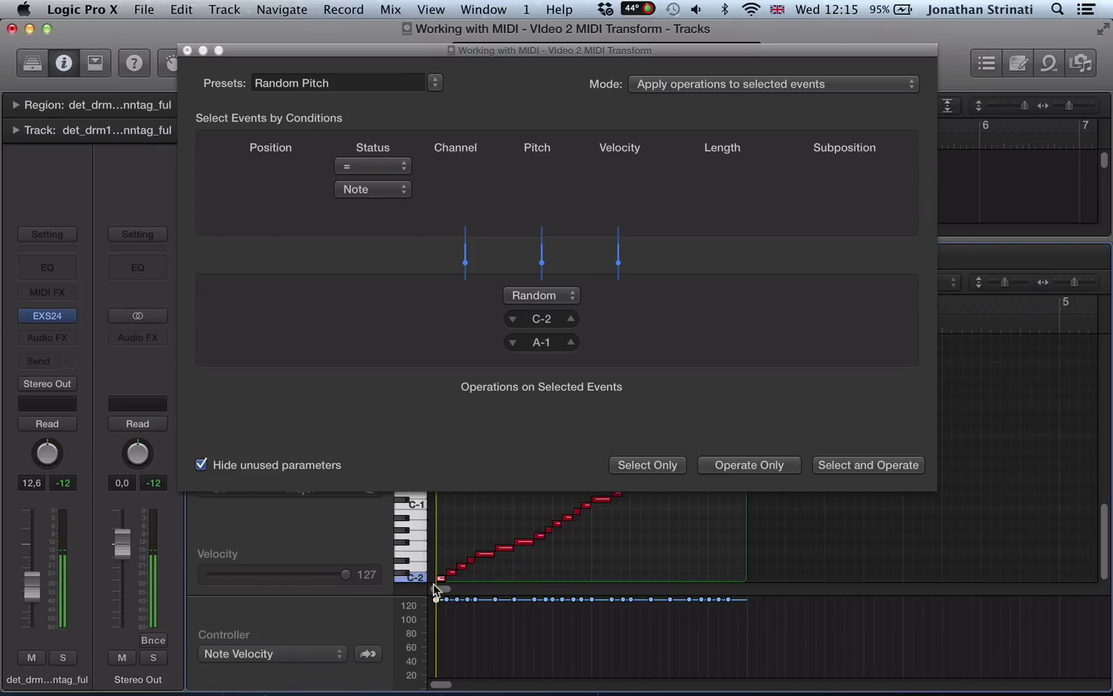
- Set the upper pitch limit to B-1 and run Select and Operate on all notes
{"action": "double_click", "coordinate": [542, 344]}
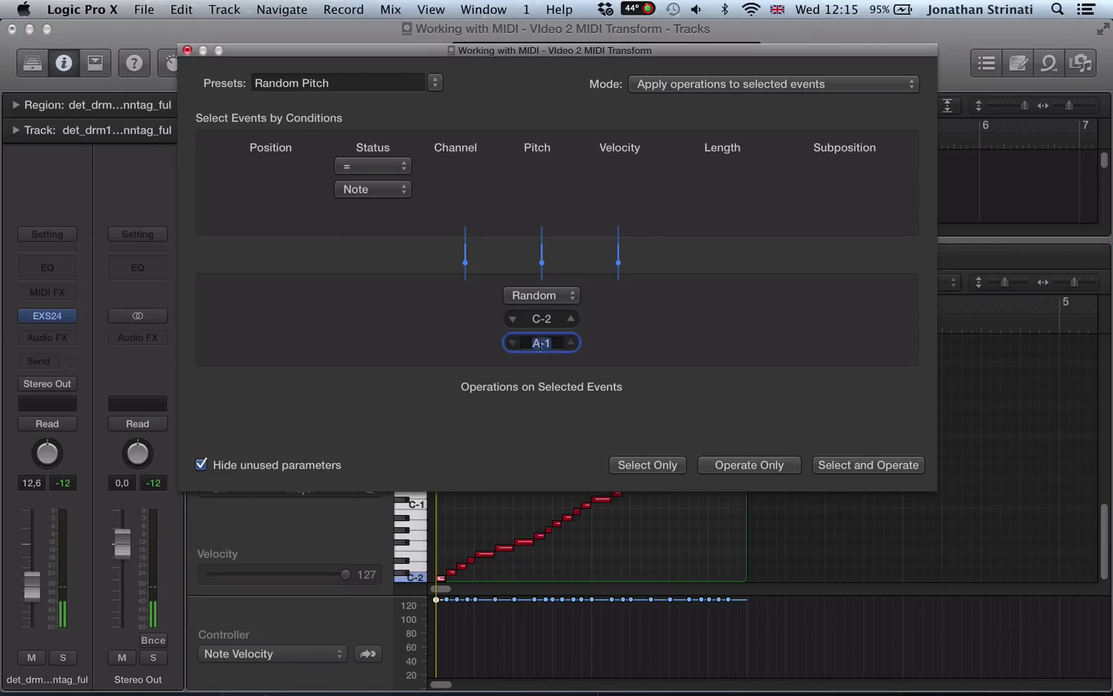
{"action": "type", "text": "B-1"}
{"action": "key", "text": "Return"}
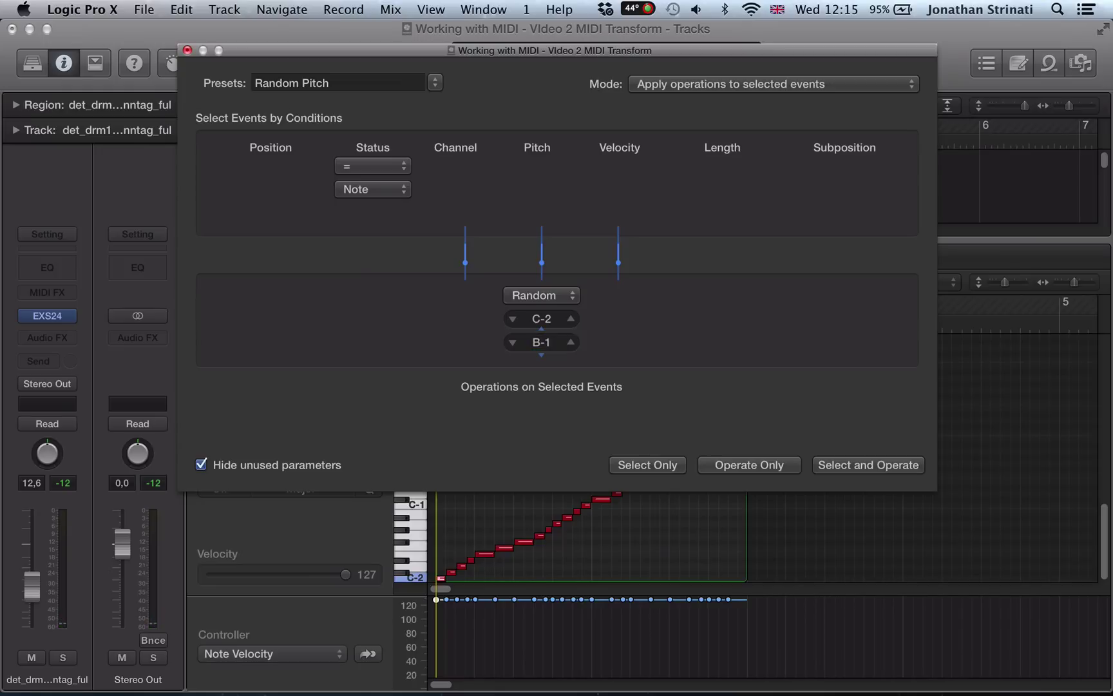
{"action": "left_click_drag", "start_coordinate": [611, 51], "coordinate": [357, 71]}
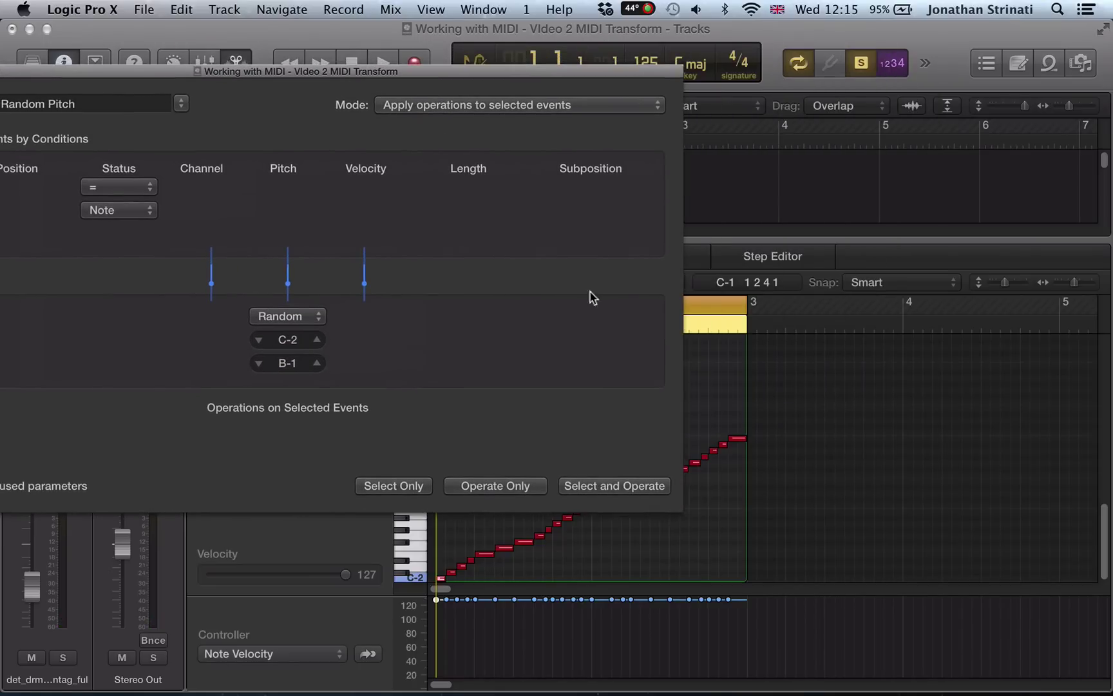
{"action": "left_click", "coordinate": [738, 438]}
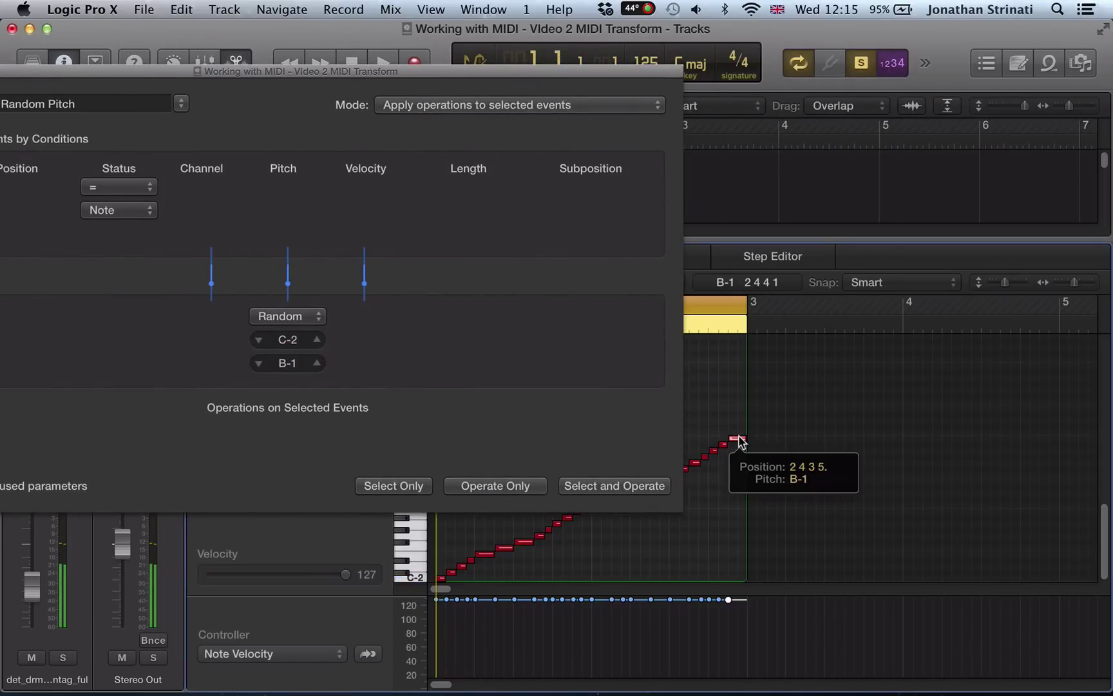
{"action": "left_click_drag", "start_coordinate": [379, 73], "coordinate": [749, 42]}
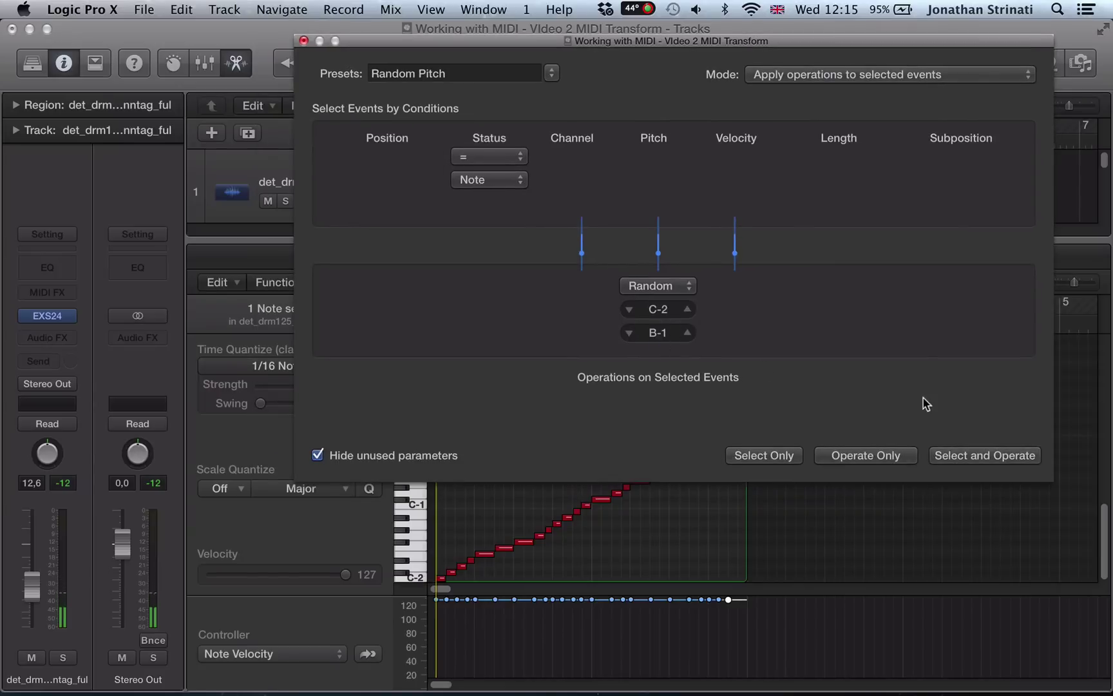
{"action": "left_click", "coordinate": [967, 458]}
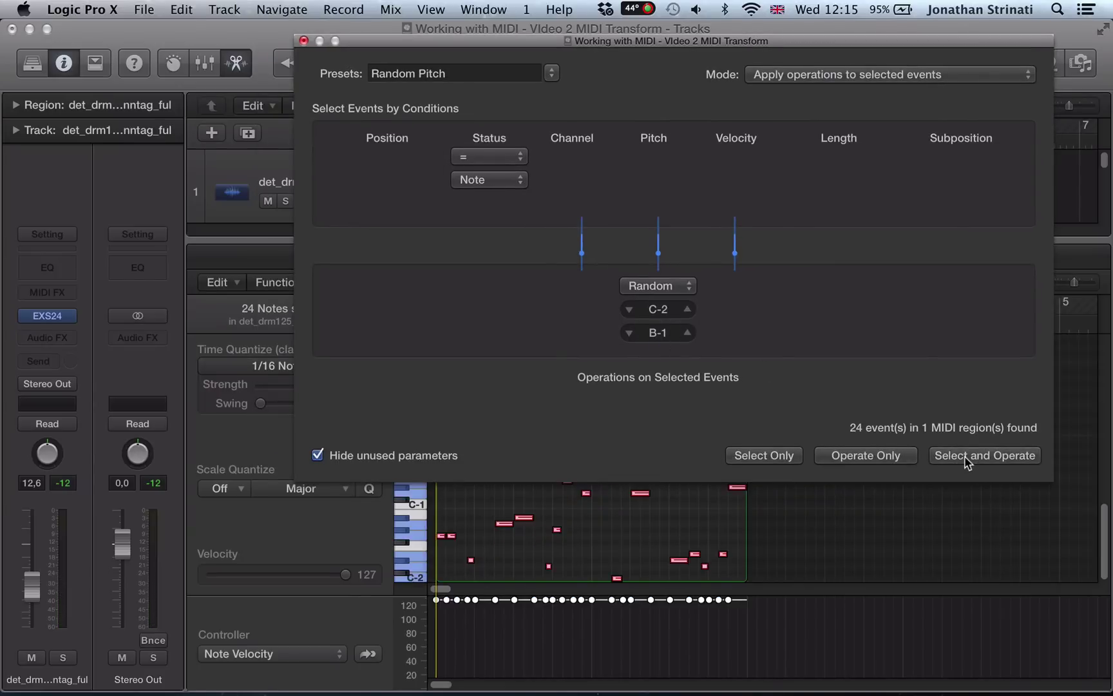
- Close the transform window, reopen the trigger region and play the randomized drums
{"action": "left_click", "coordinate": [304, 43]}
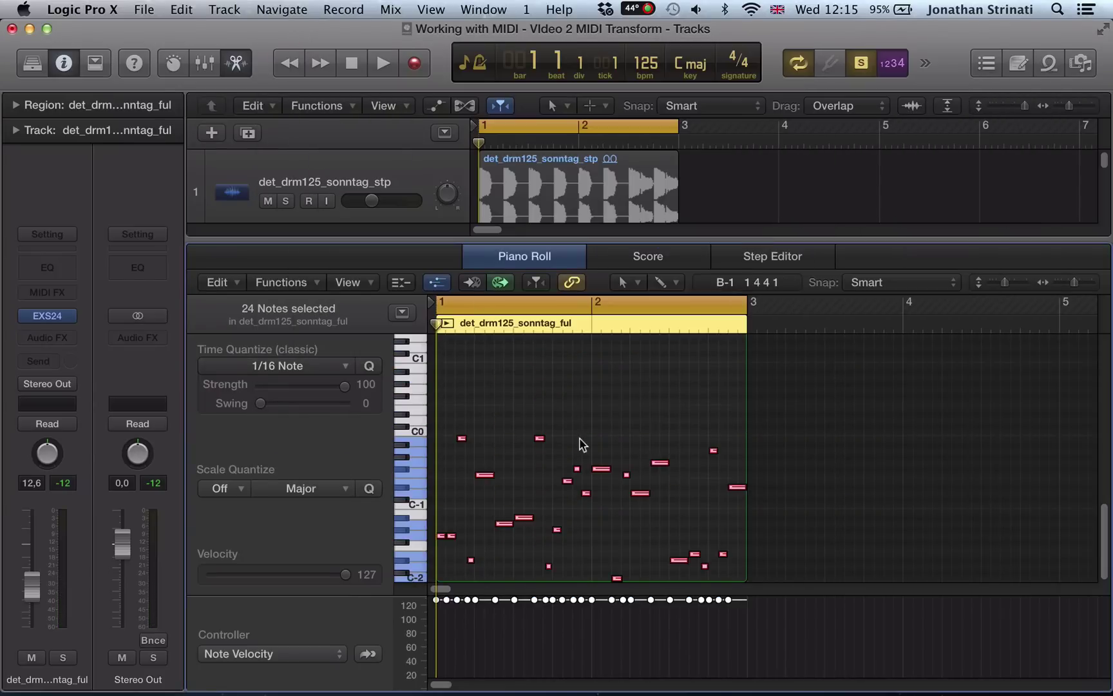
{"action": "key", "text": "e"}
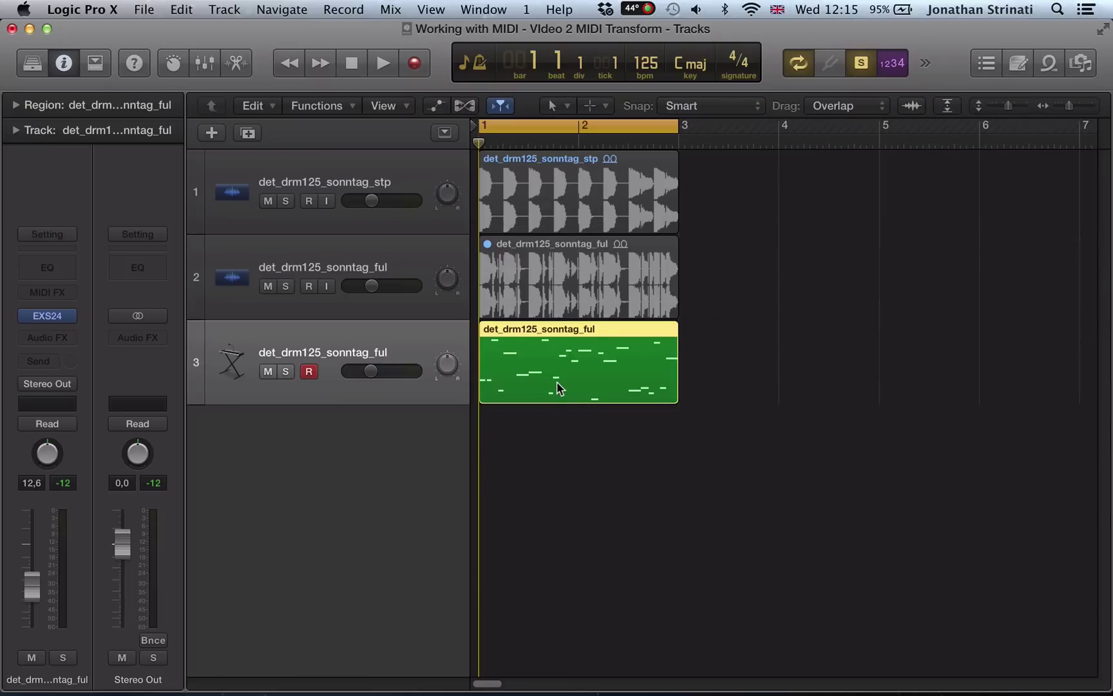
{"action": "double_click", "coordinate": [558, 385]}
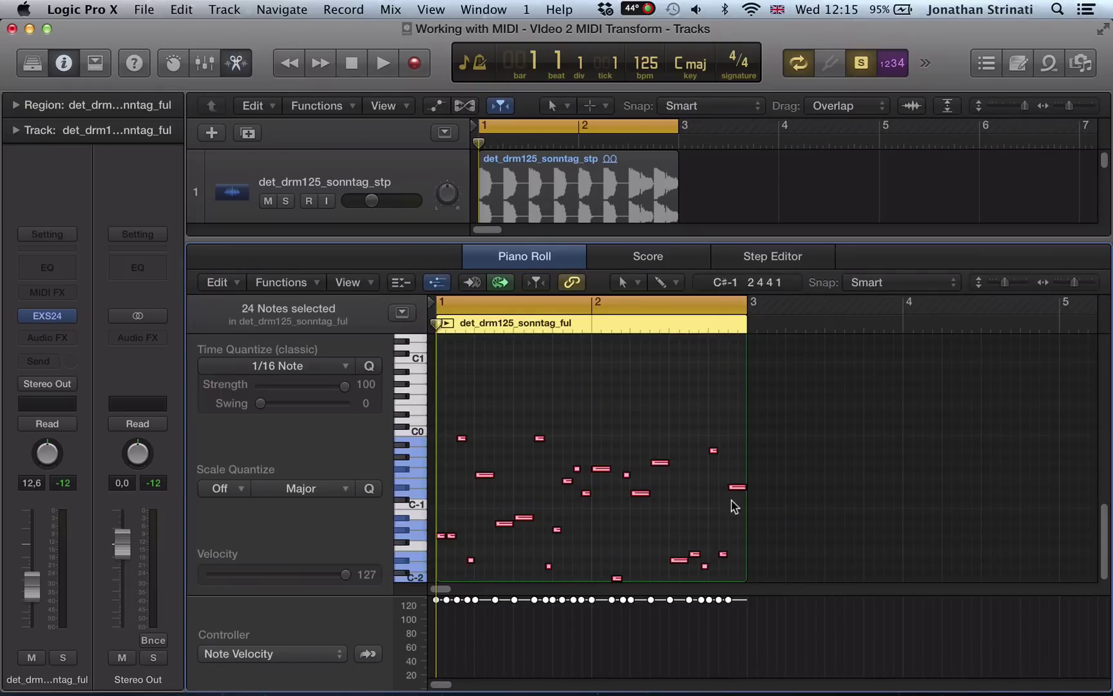
{"action": "key", "text": "space"}
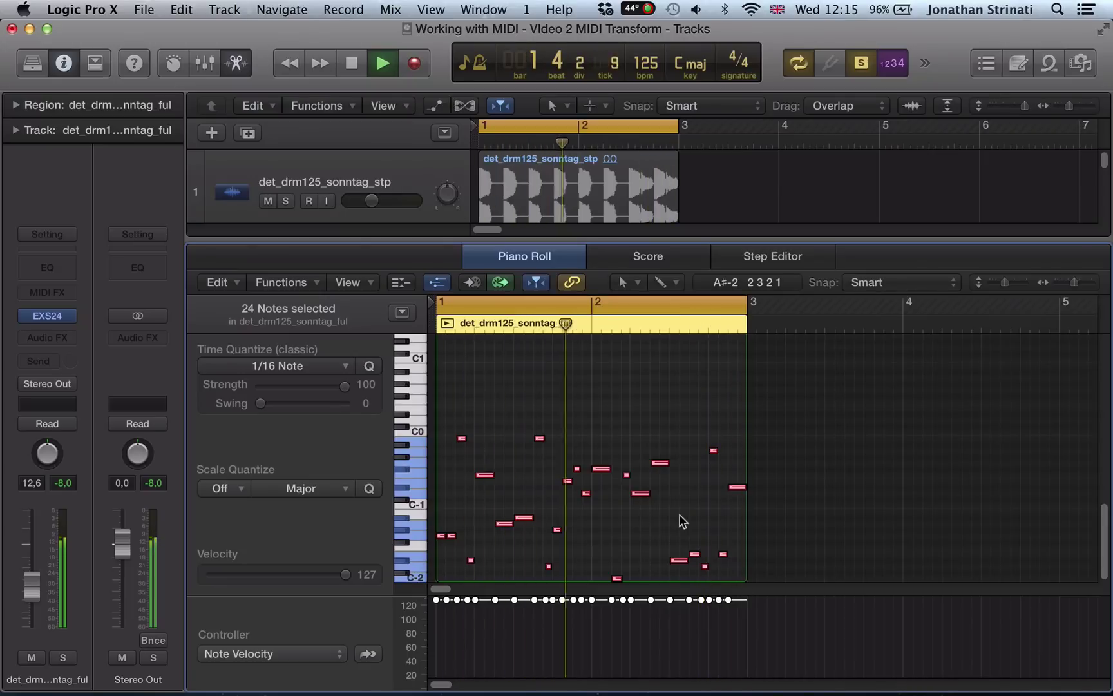
{"action": "key", "text": "space"}
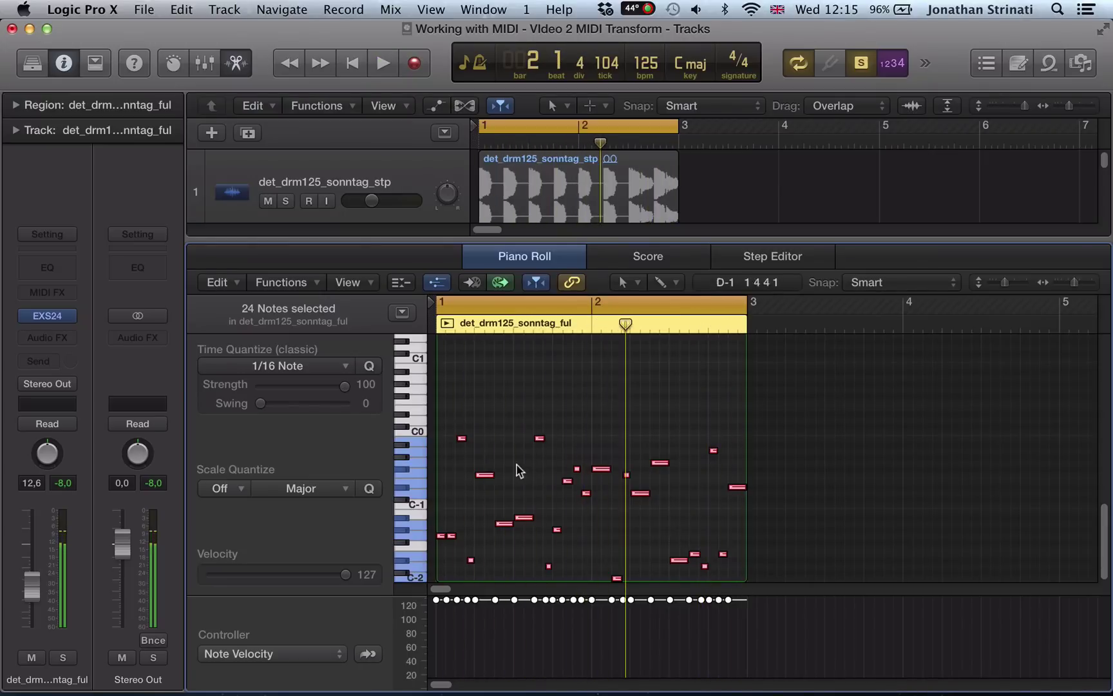
- Reapply the Random Pitch transform to all 24 slice notes
{"action": "left_click", "coordinate": [281, 283]}
{"action": "mouse_move", "coordinate": [330, 445]}
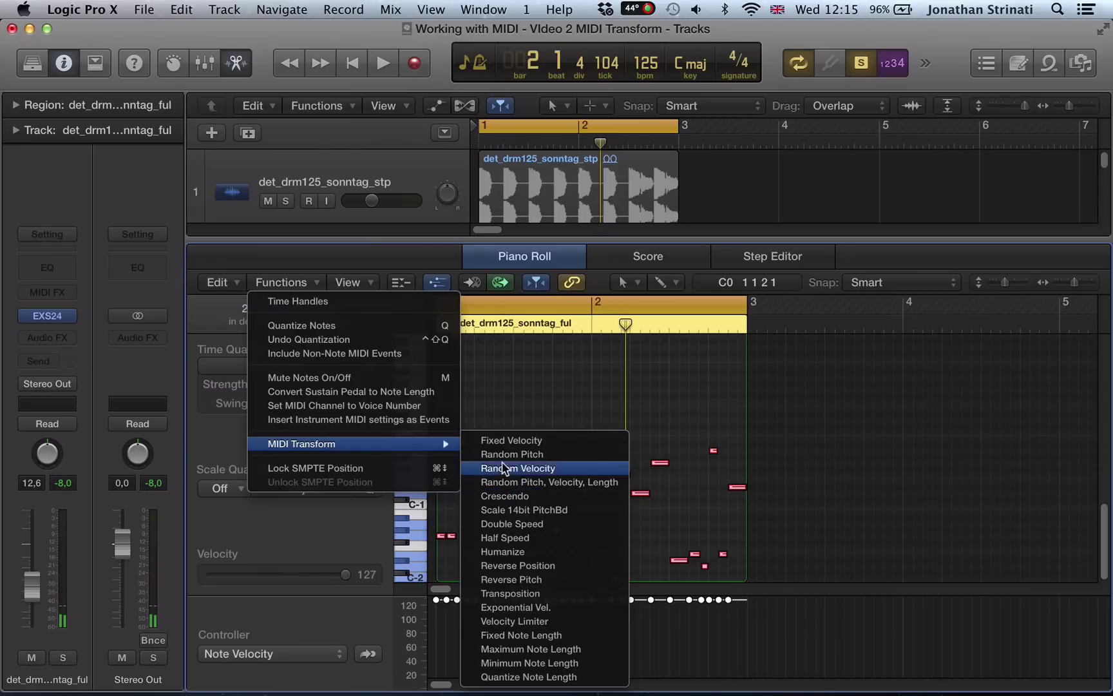
{"action": "left_click", "coordinate": [502, 455]}
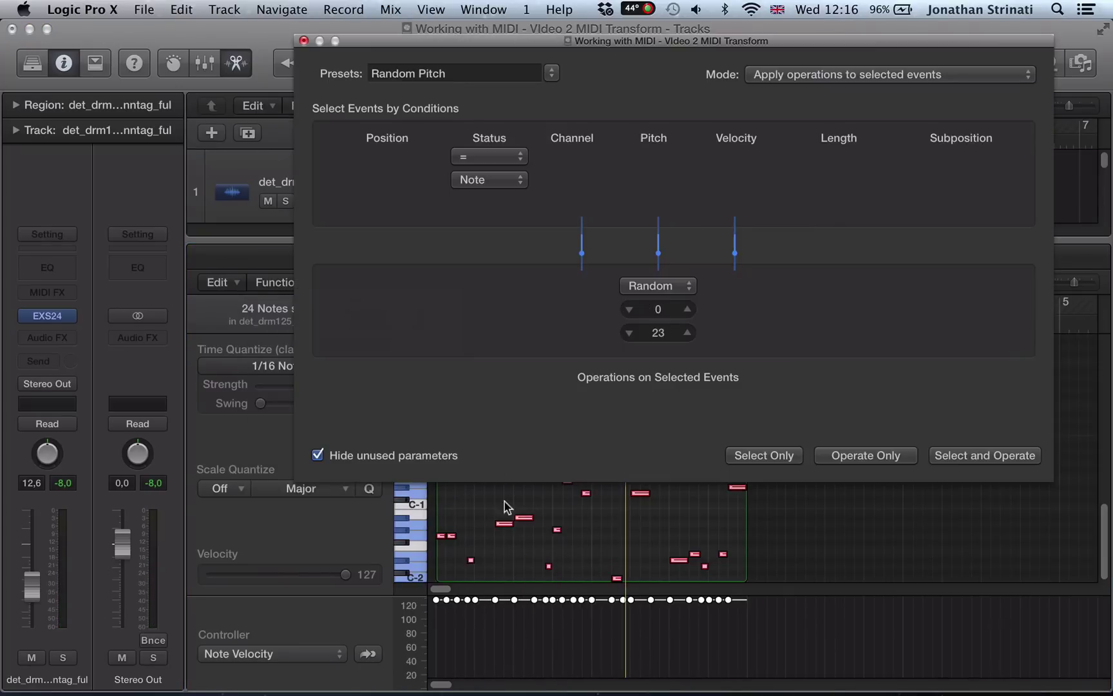
{"action": "left_click", "coordinate": [969, 455]}
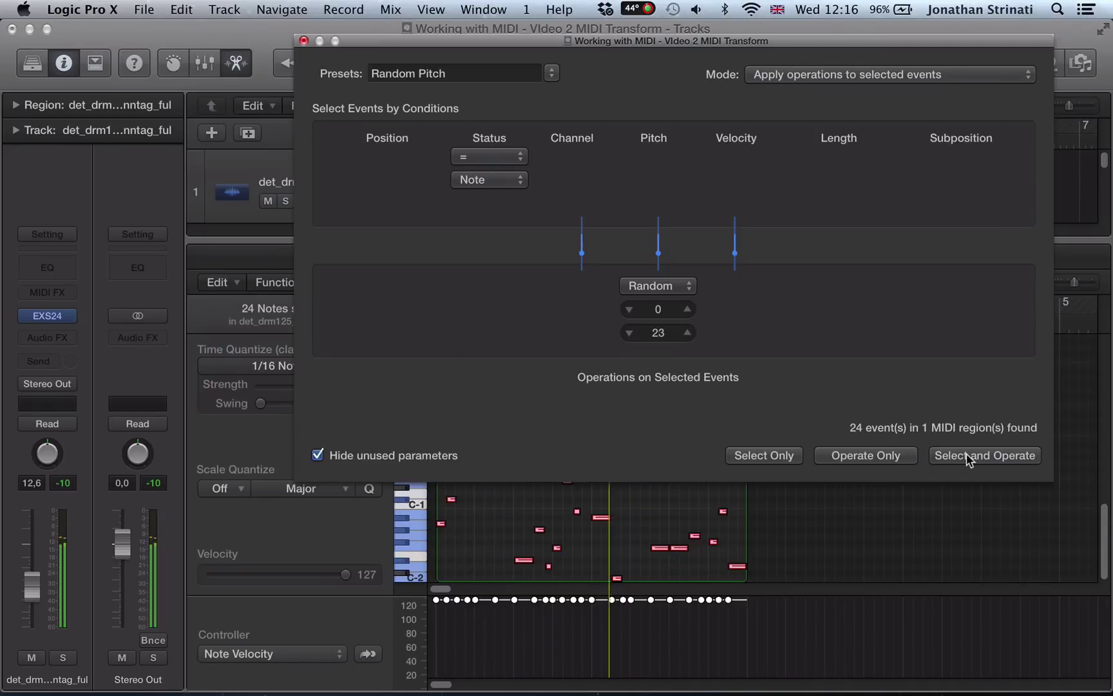
- Add an EQ to the sampler channel with the low cut raised to 365 Hz
{"action": "left_click", "coordinate": [55, 270]}
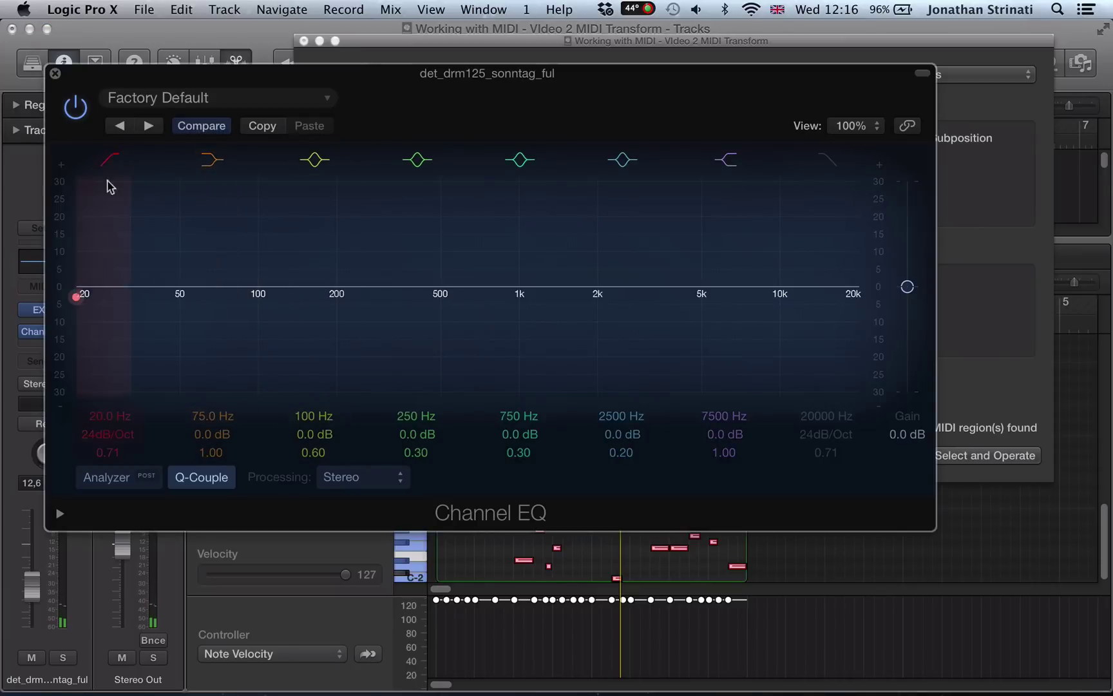
{"action": "left_click_drag", "start_coordinate": [100, 419], "coordinate": [100, 372]}
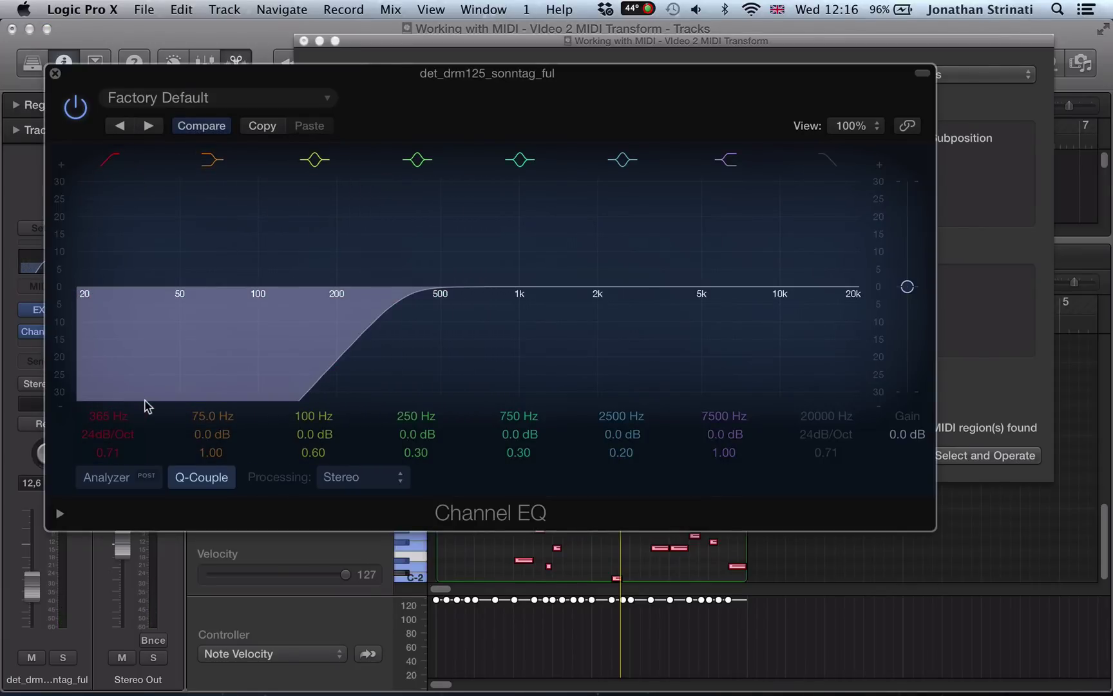
{"action": "key", "text": "space"}
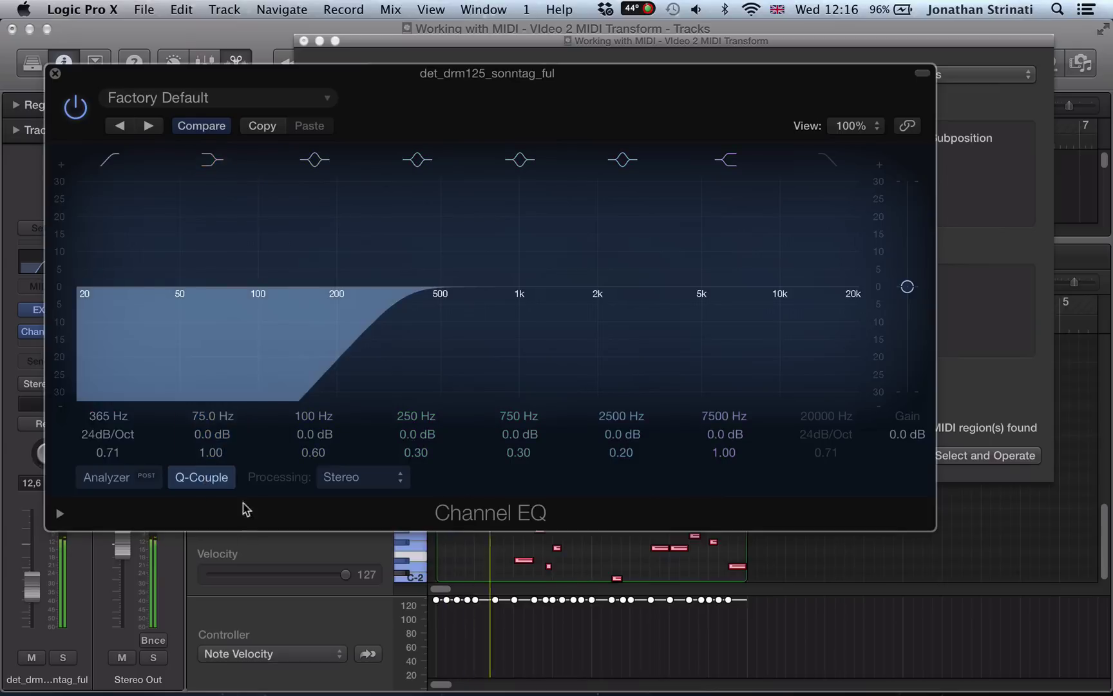
- Close the EQ and transform windows, turn off solo and play all tracks together
{"action": "left_click", "coordinate": [55, 74]}
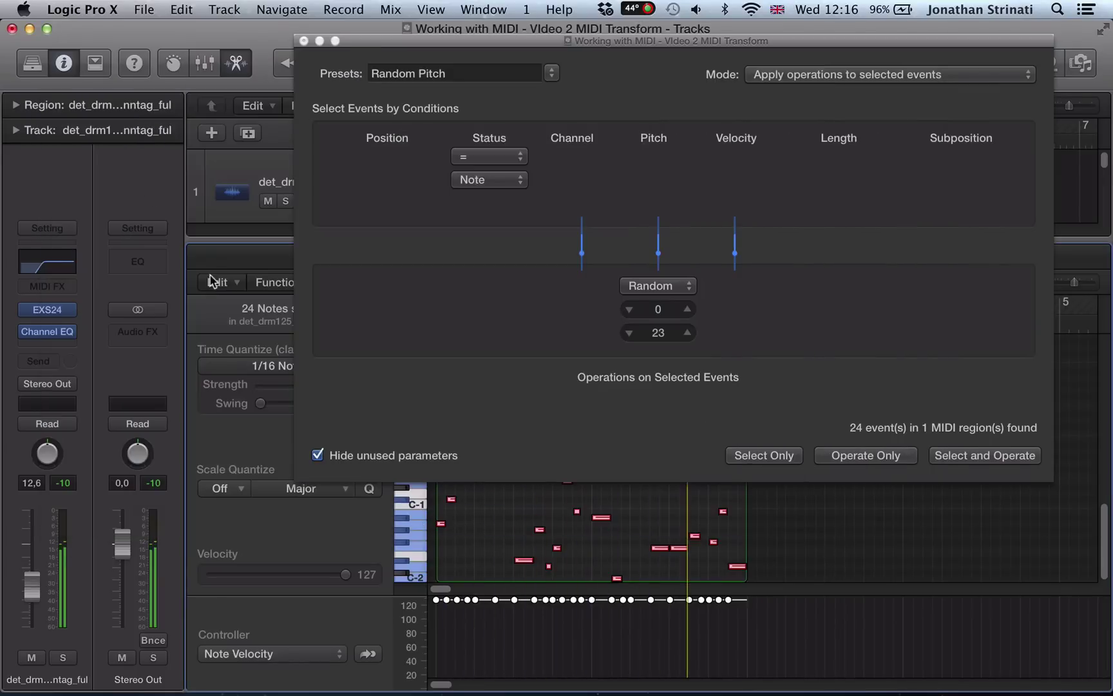
{"action": "left_click", "coordinate": [303, 42]}
{"action": "key", "text": "p"}
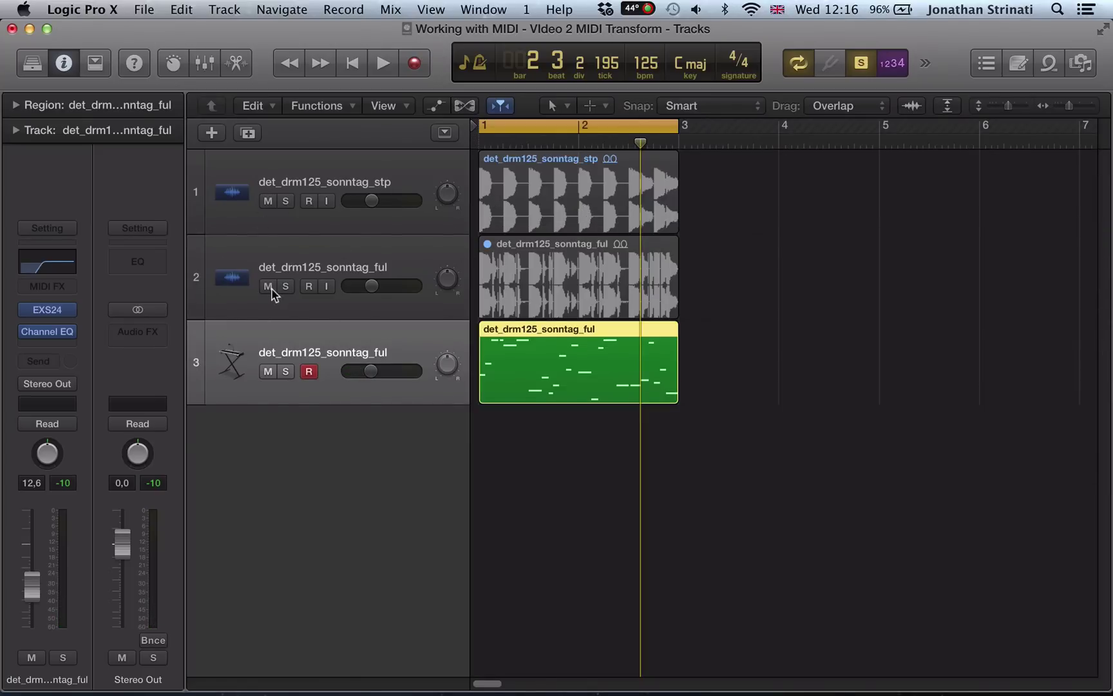
{"action": "key", "text": "ctrl+s"}
{"action": "key", "text": "space"}
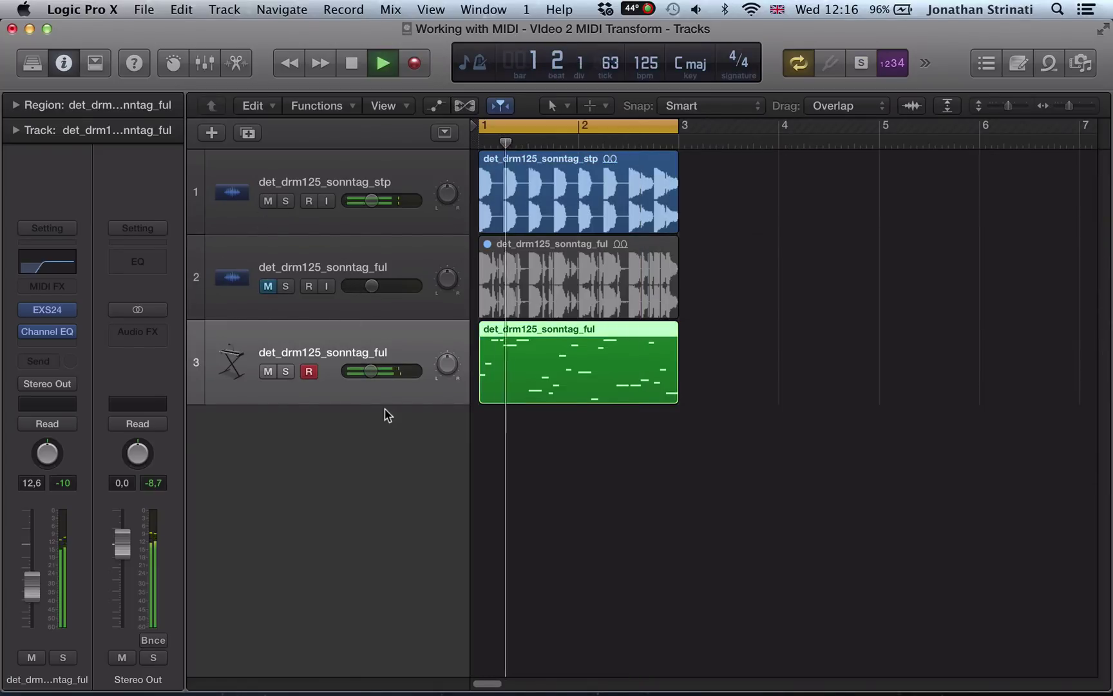
{"action": "double_click", "coordinate": [527, 386]}
- Load Random Pitch and re-randomize the slice note pitches several times during playback
{"action": "left_click", "coordinate": [546, 428]}
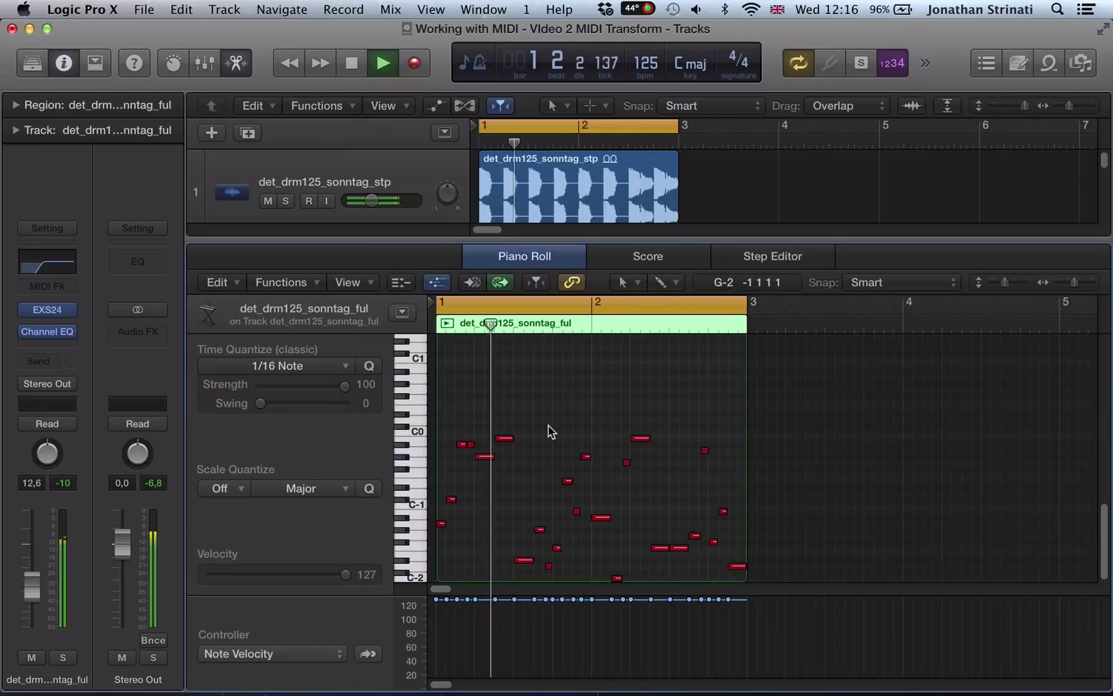
{"action": "left_click", "coordinate": [284, 282]}
{"action": "mouse_move", "coordinate": [307, 443]}
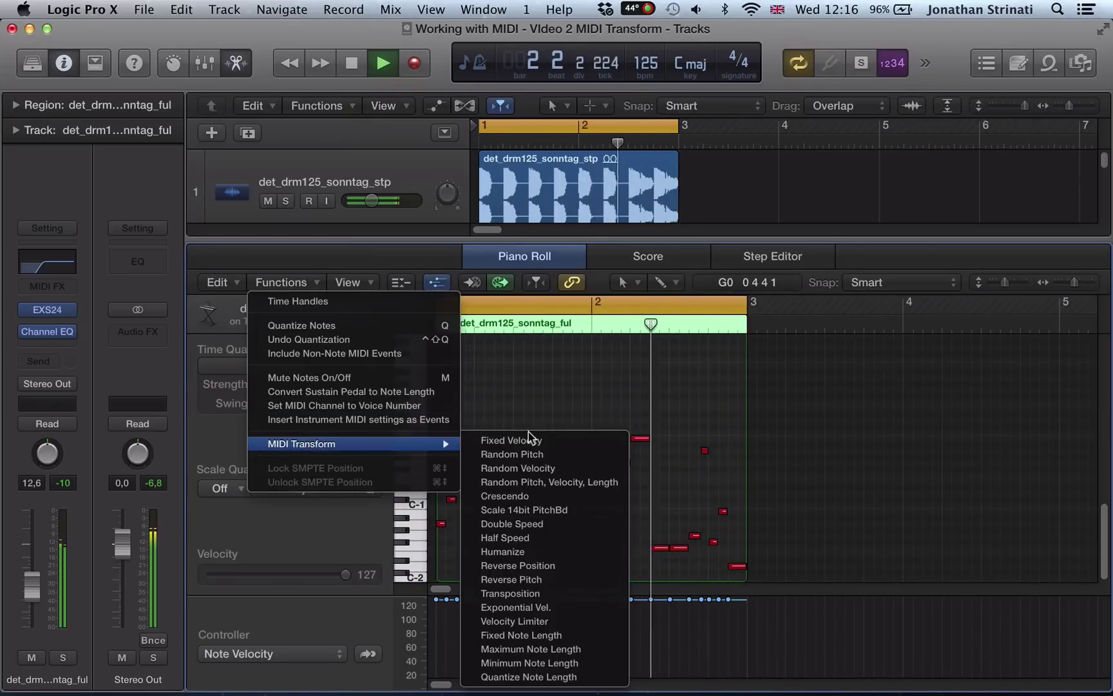
{"action": "left_click", "coordinate": [572, 454]}
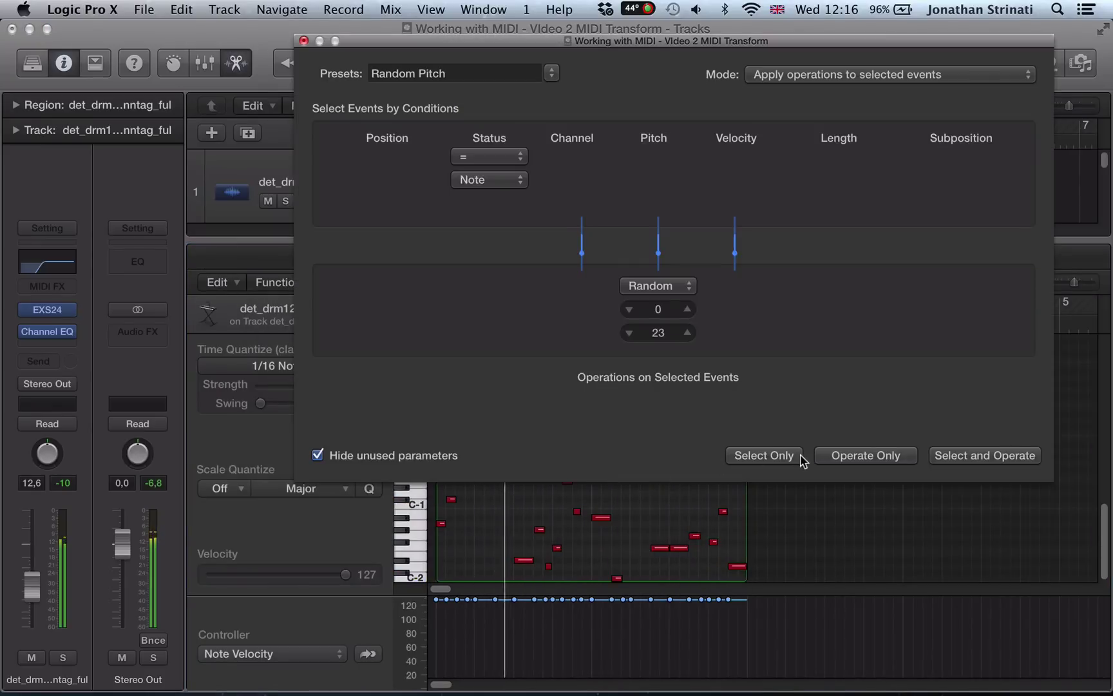
{"action": "left_click", "coordinate": [939, 455]}
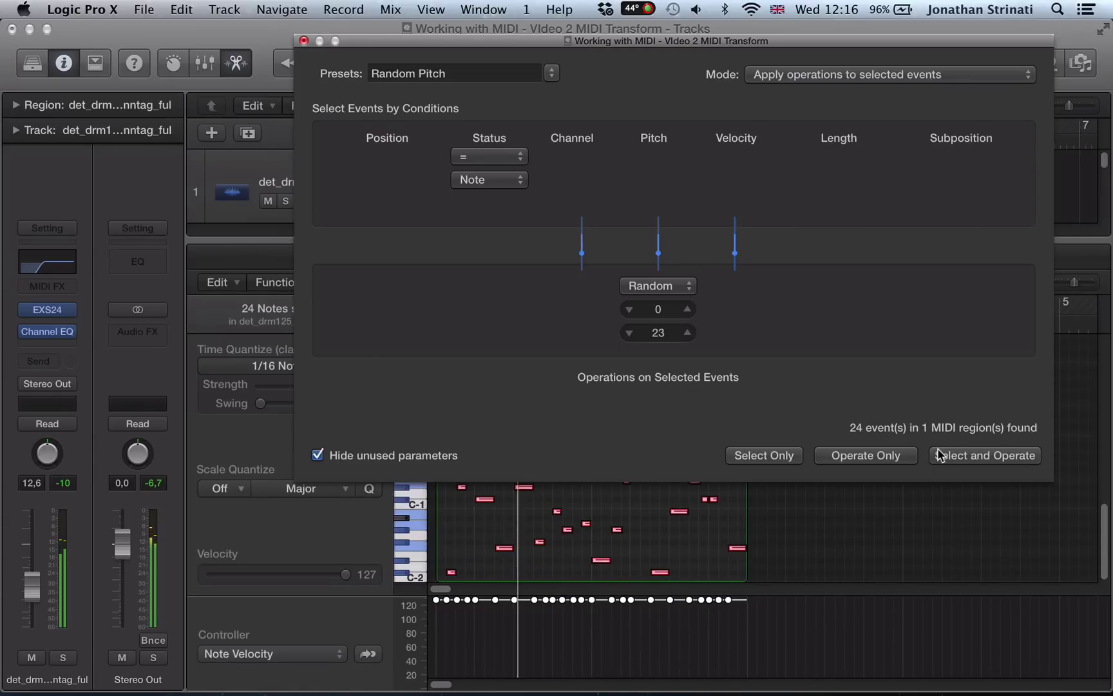
{"action": "left_click", "coordinate": [938, 450]}
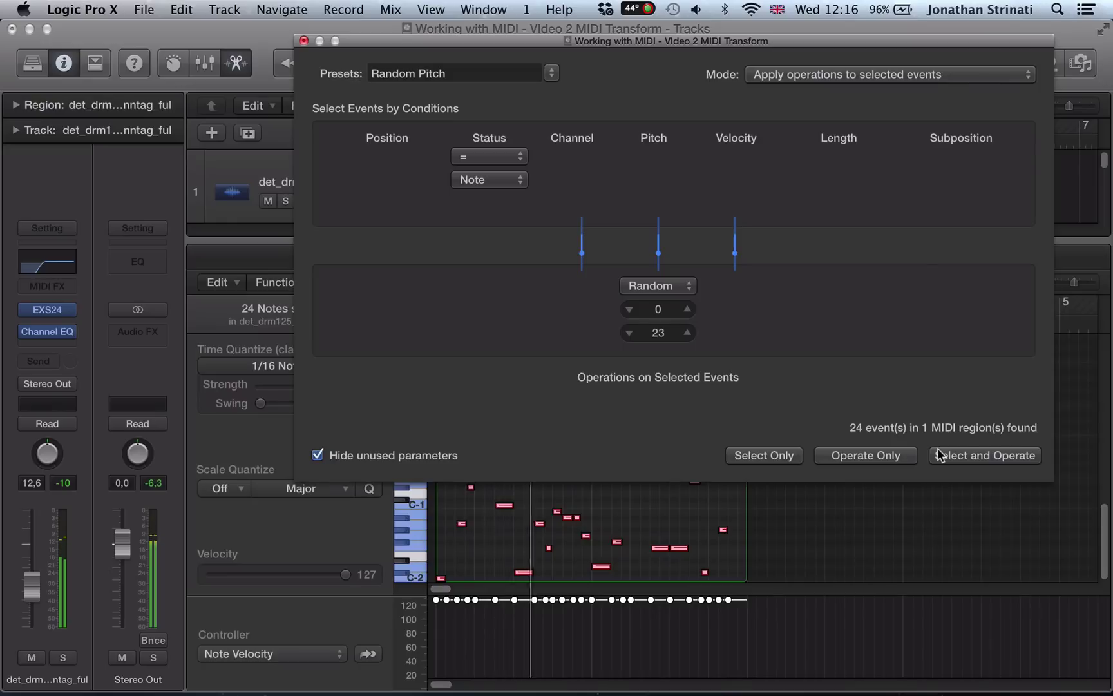
{"action": "left_click", "coordinate": [938, 450]}
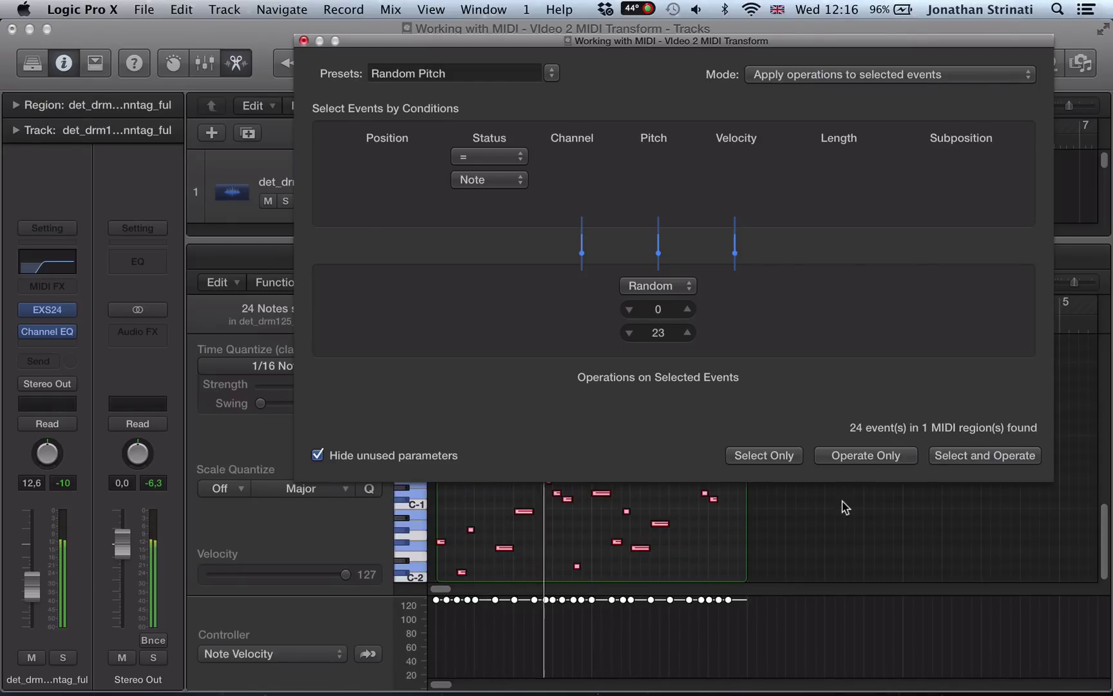
{"action": "left_click", "coordinate": [862, 458]}
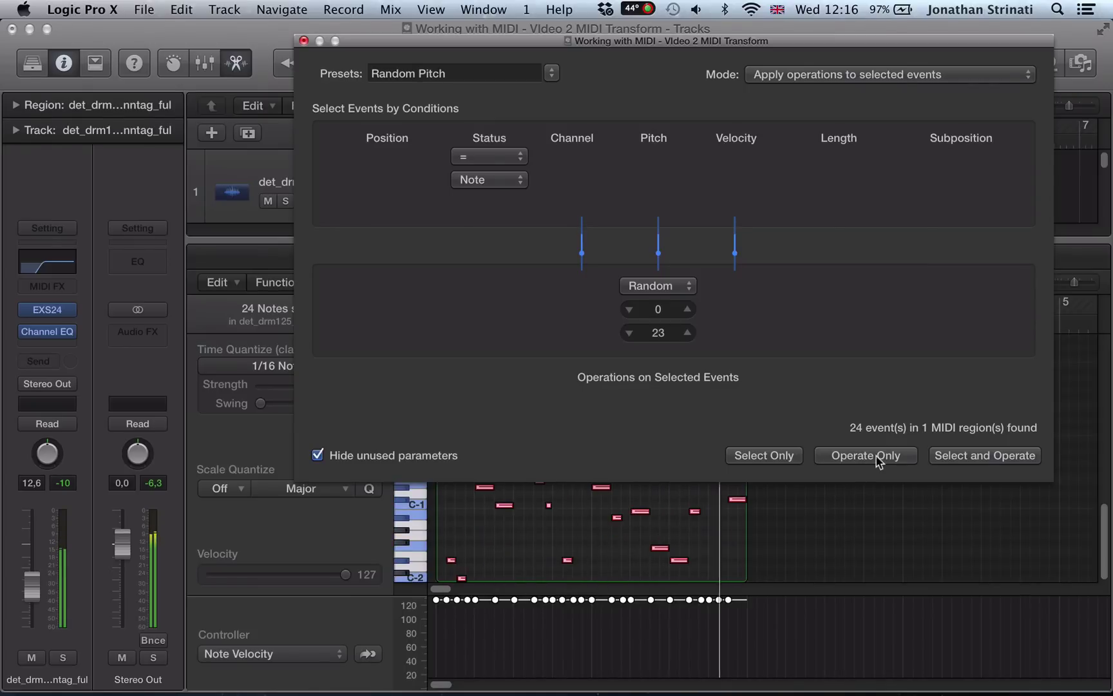
- Close MIDI Transform, stop playback and close the note editor
{"action": "left_click", "coordinate": [303, 40]}
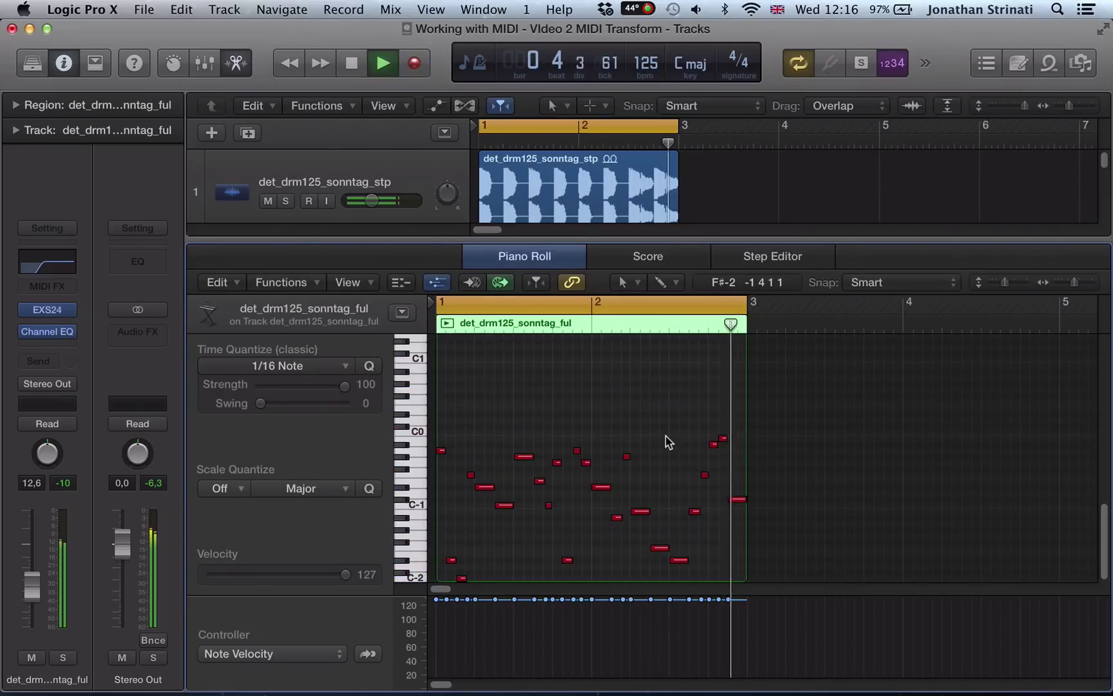
{"action": "key", "text": "space"}
{"action": "key", "text": "e"}
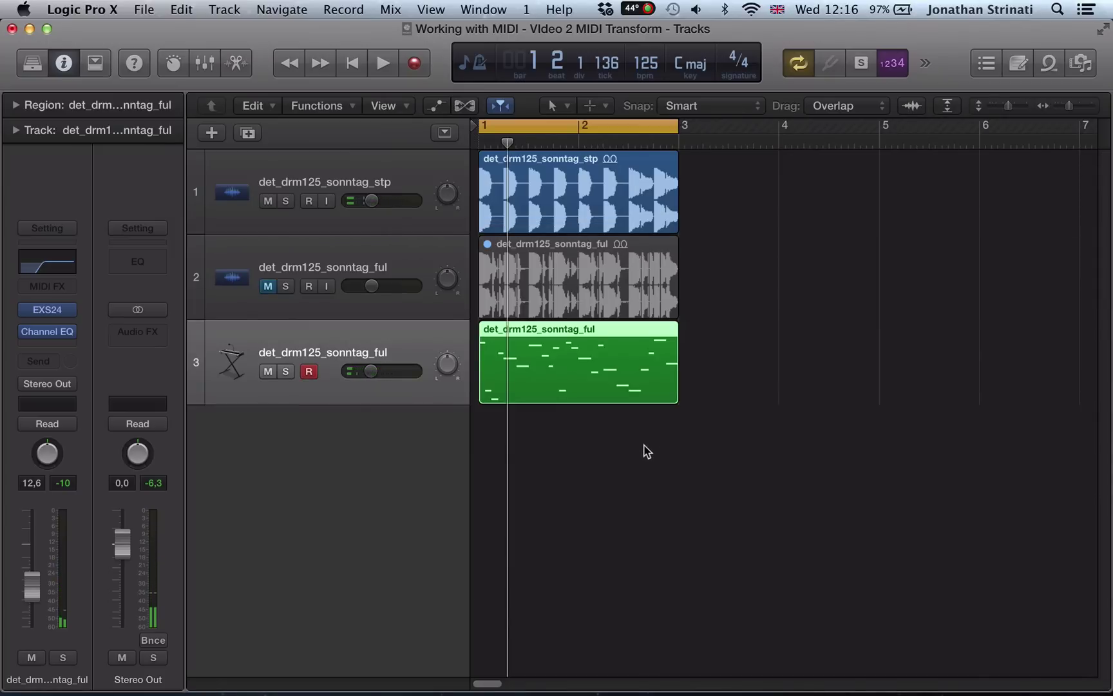
- Import ech_vox122_piece_Dm as a fourth track, solo and play it, and lower its volume
{"action": "left_click", "coordinate": [644, 446]}
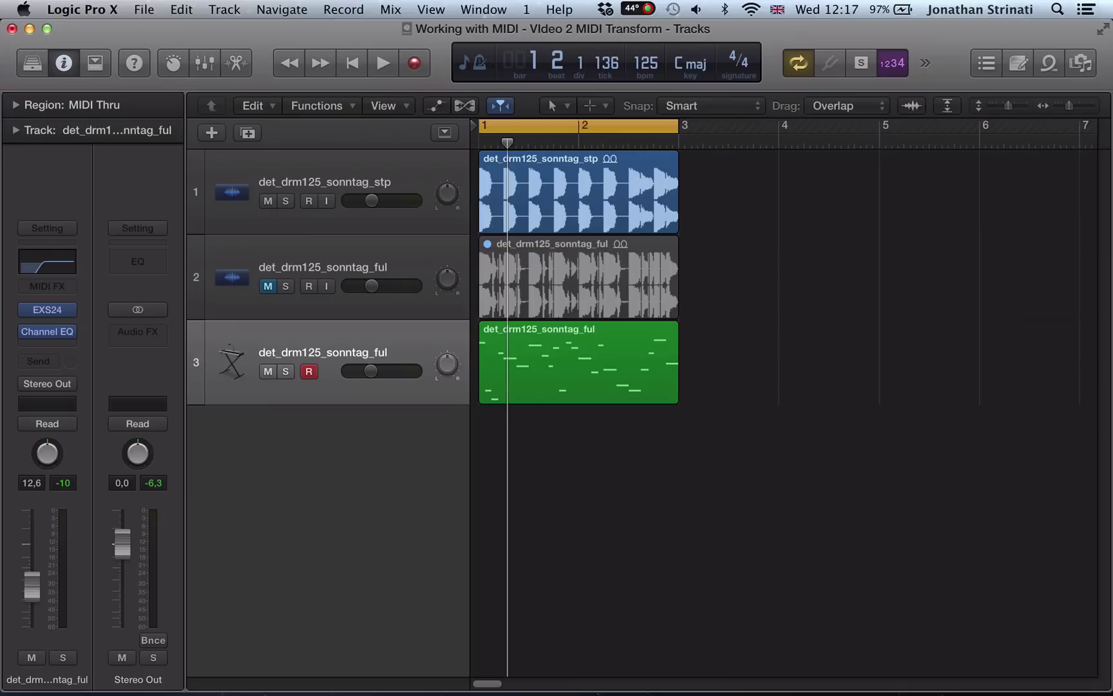
{"action": "left_click_drag", "start_coordinate": [1112, 129], "coordinate": [499, 451]}
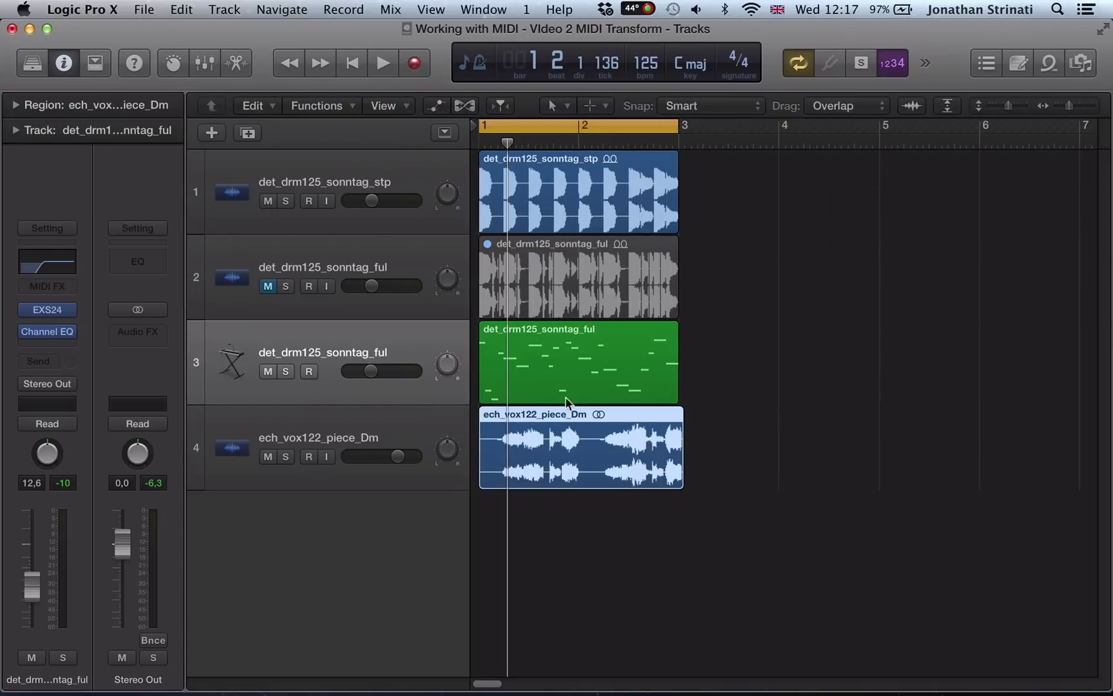
{"action": "left_click", "coordinate": [390, 417]}
{"action": "key", "text": "ctrl+s"}
{"action": "key", "text": "space"}
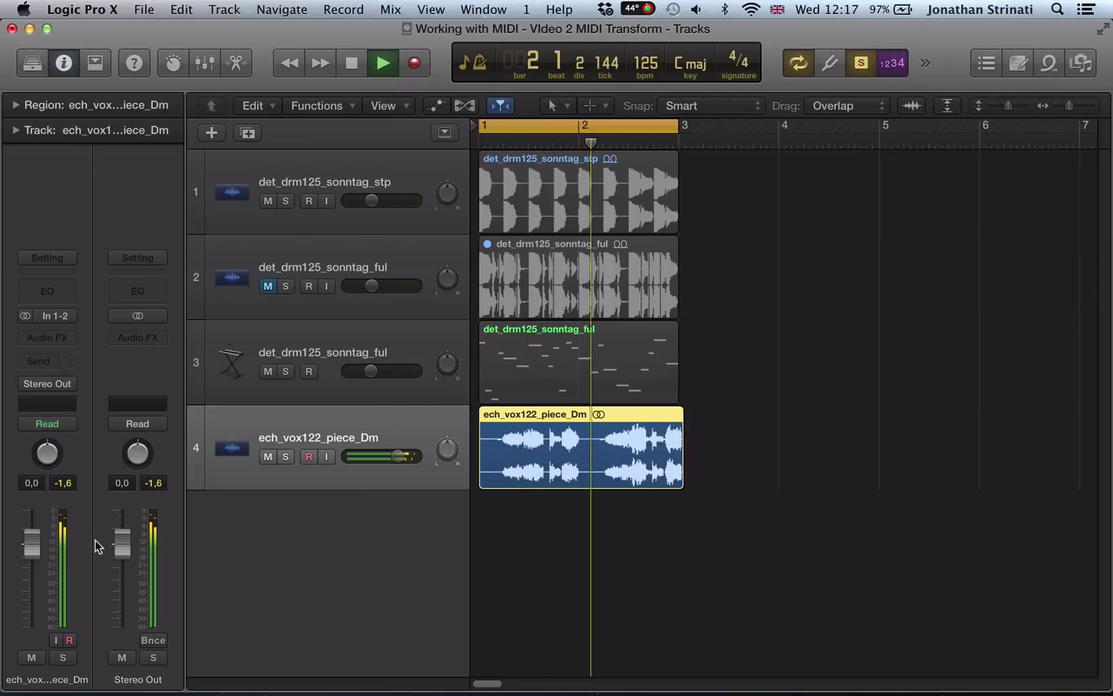
{"action": "left_click_drag", "start_coordinate": [32, 543], "coordinate": [31, 584]}
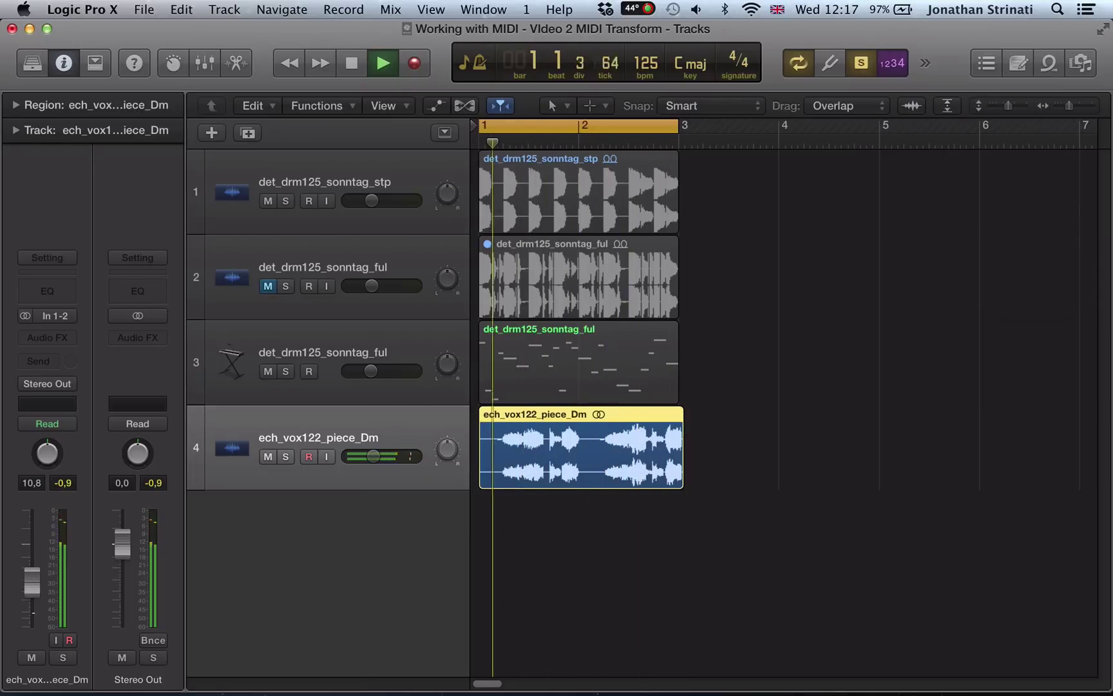
{"action": "key", "text": "space"}
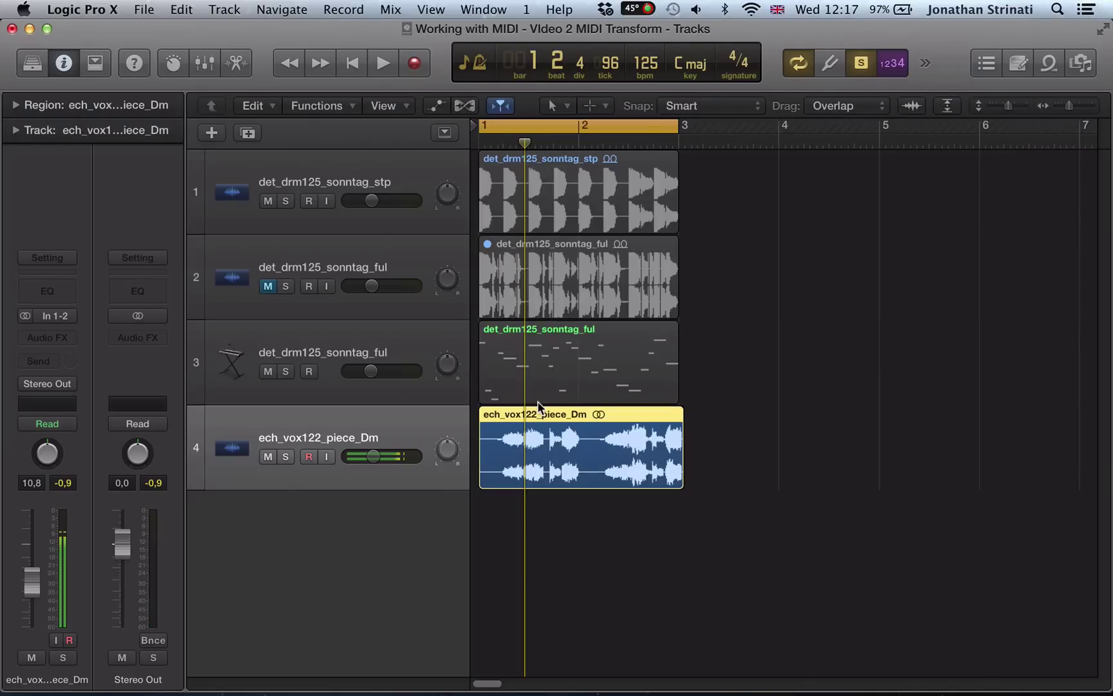
- Convert the vocal region into an EXS24 sampler track sliced at Transient Markers
{"action": "right_click", "coordinate": [494, 441]}
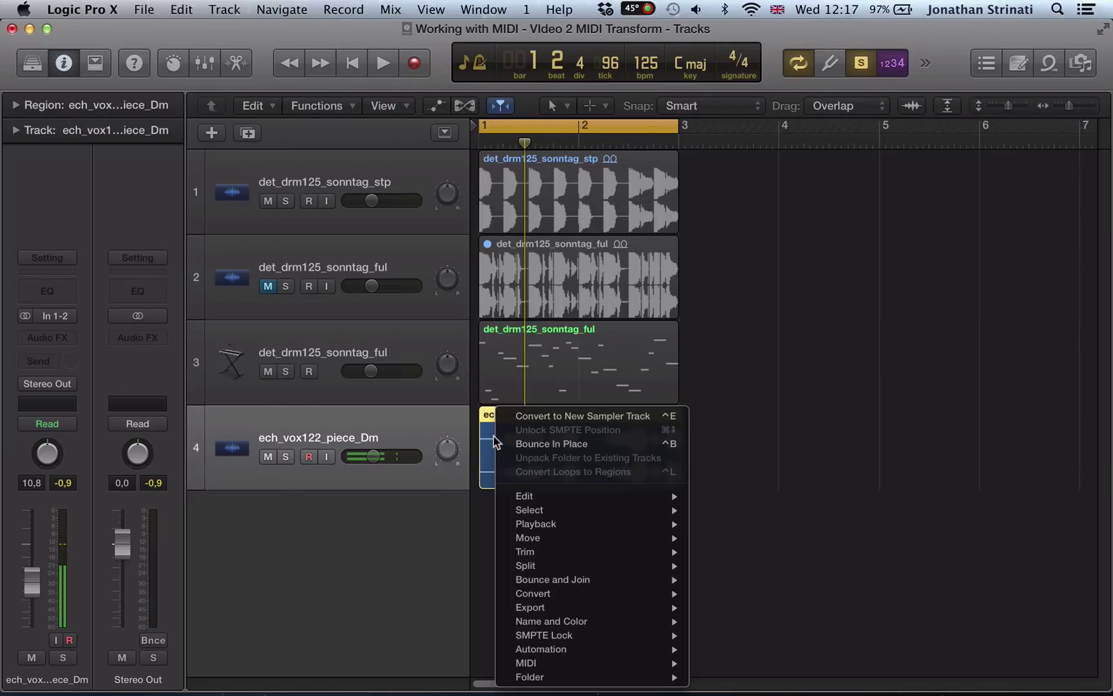
{"action": "left_click", "coordinate": [523, 416]}
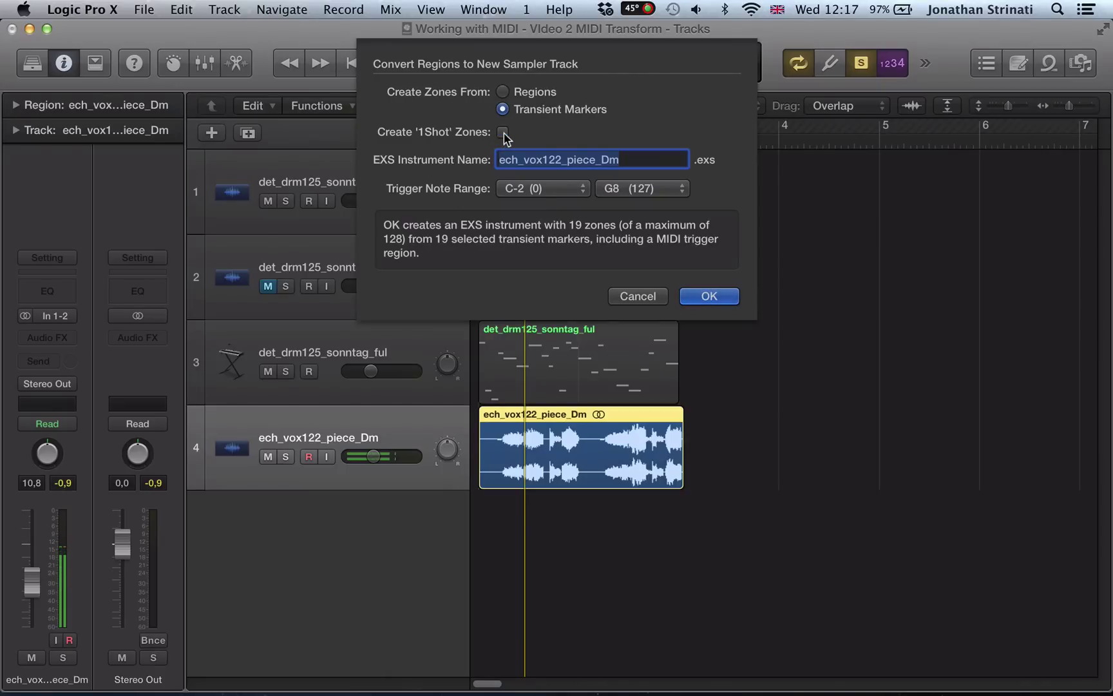
{"action": "left_click", "coordinate": [713, 296]}
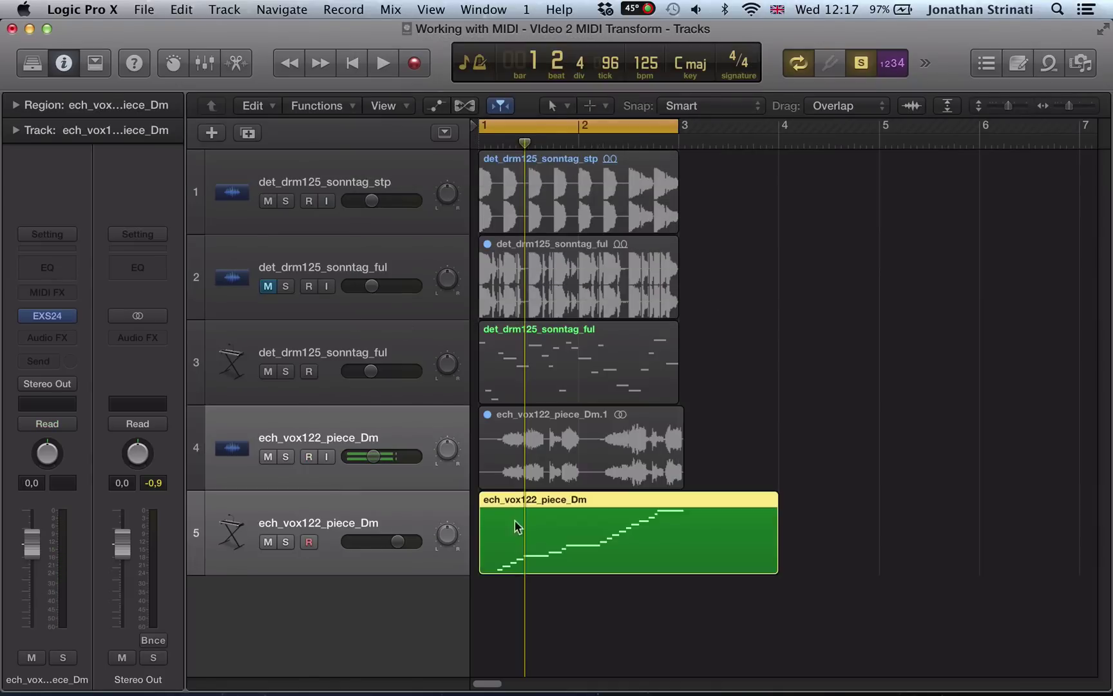
- Select the original vocal audio track and mute it
{"action": "left_click", "coordinate": [536, 462]}
{"action": "left_click", "coordinate": [268, 438]}
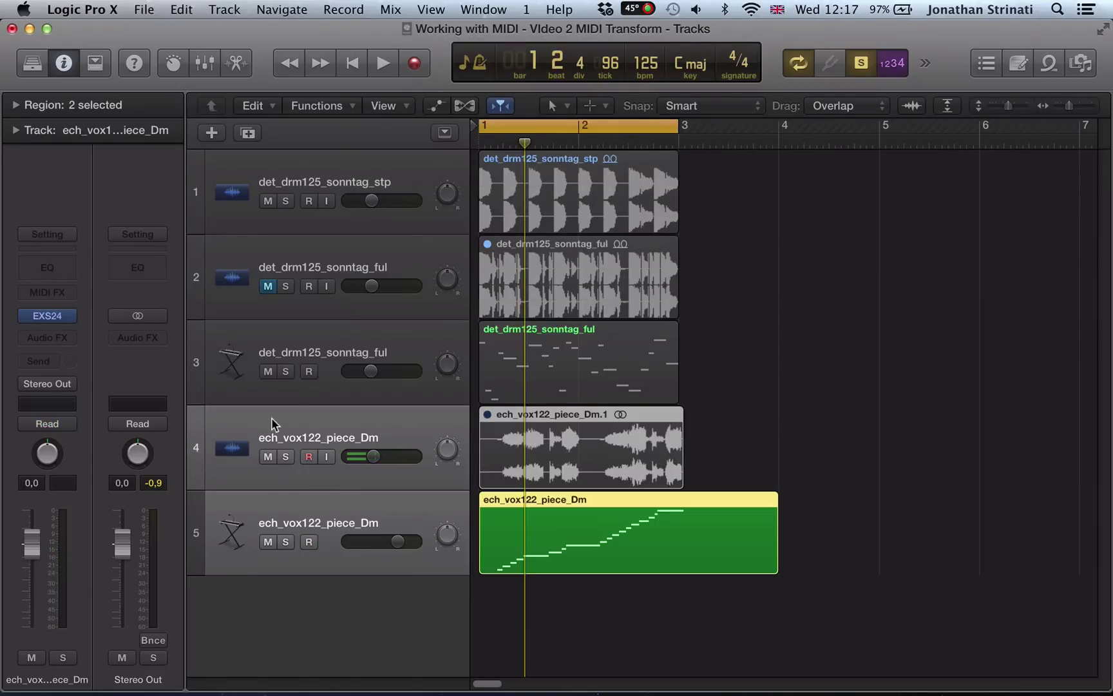
{"action": "left_click", "coordinate": [268, 457]}
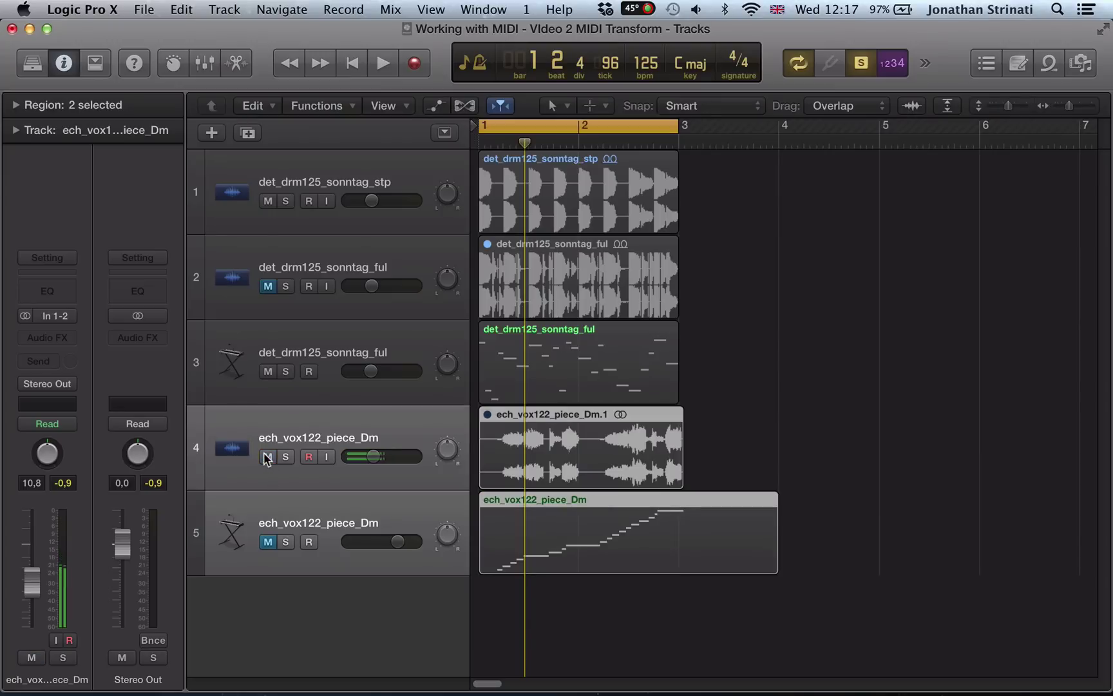
- Unmute the vocal sampler, mute track 4, and audition its rising slice notes in the Piano Roll
{"action": "left_click", "coordinate": [267, 459]}
{"action": "left_click", "coordinate": [261, 427]}
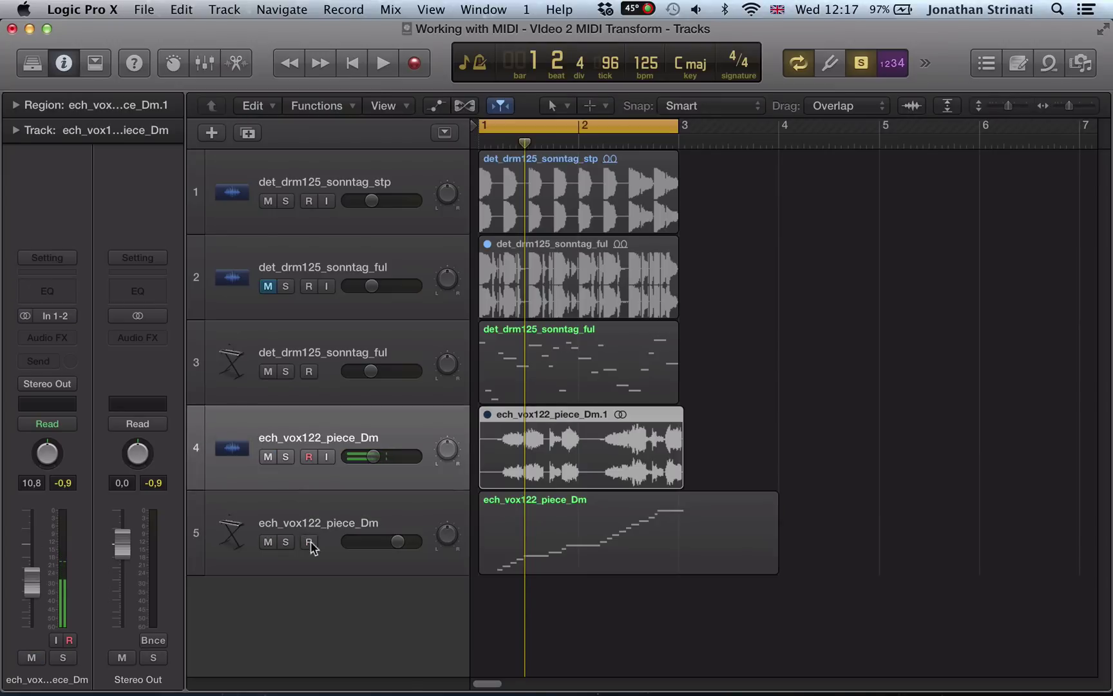
{"action": "left_click", "coordinate": [301, 504]}
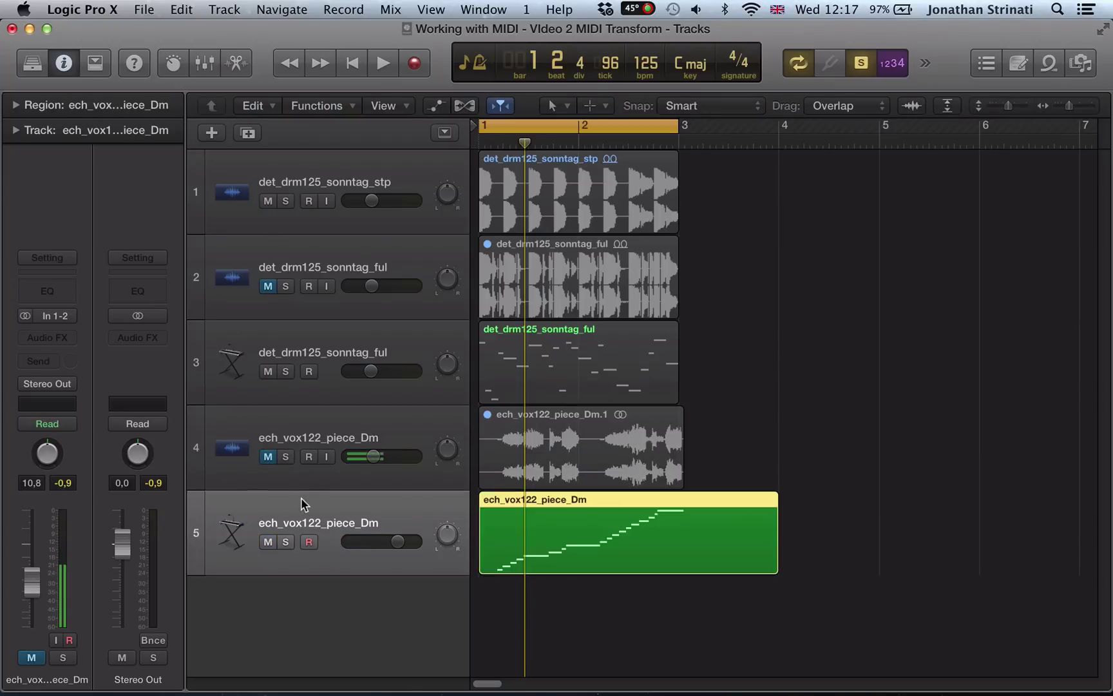
{"action": "double_click", "coordinate": [539, 525]}
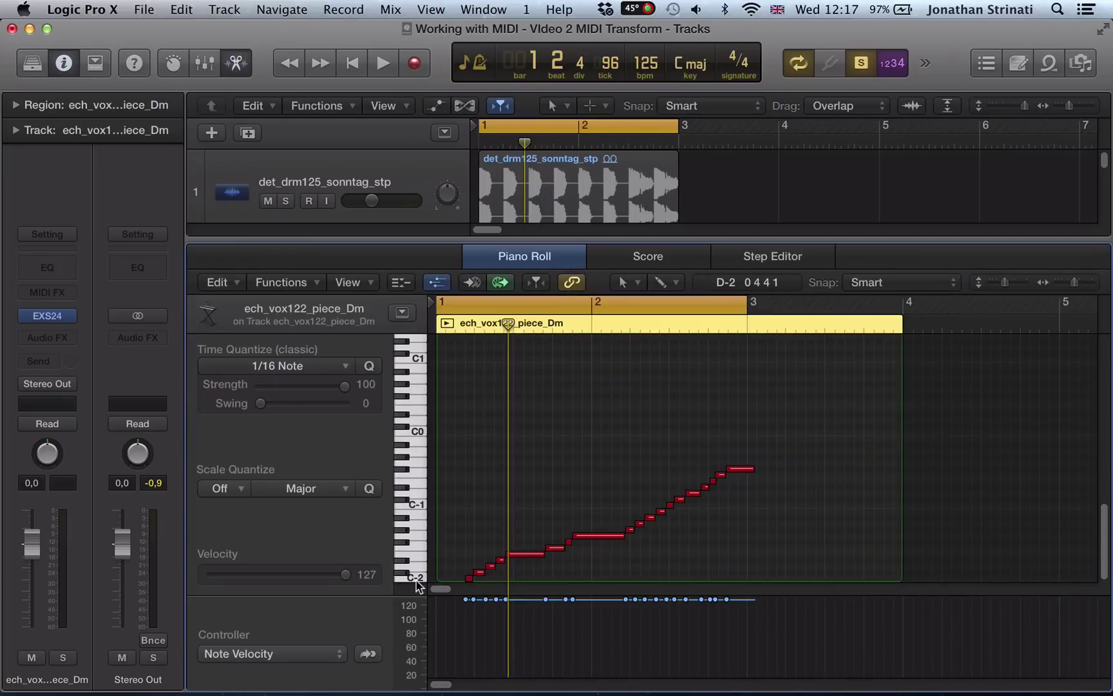
{"action": "left_click_drag", "start_coordinate": [417, 580], "coordinate": [414, 514]}
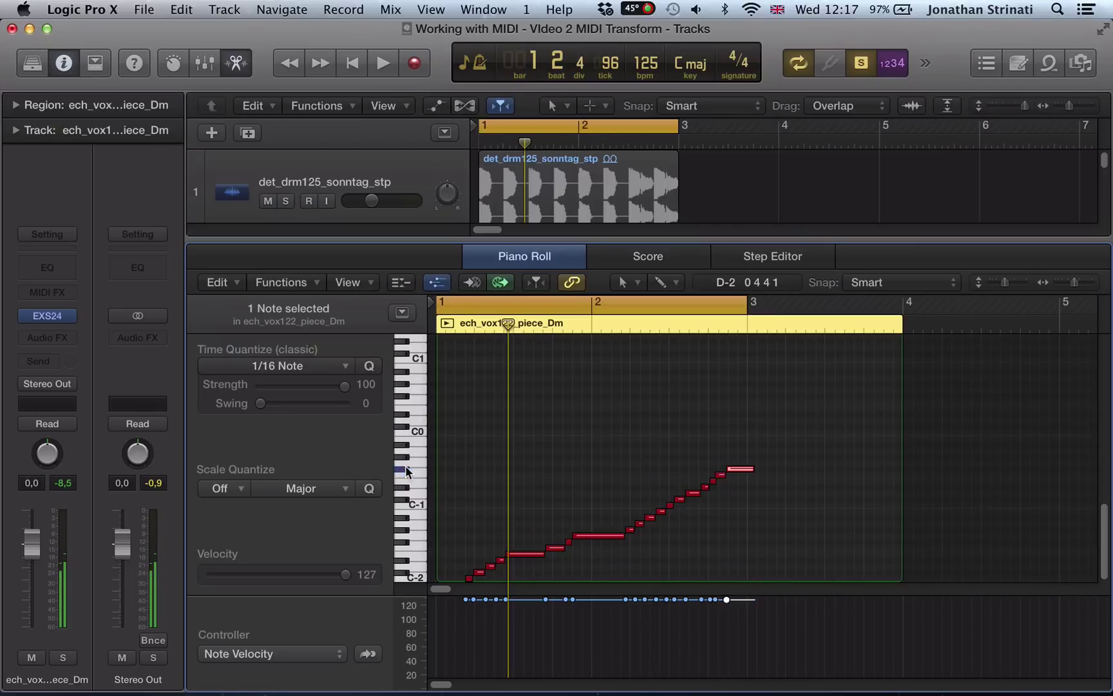
{"action": "left_click_drag", "start_coordinate": [407, 458], "coordinate": [403, 469]}
{"action": "scroll", "coordinate": [702, 638], "scroll_direction": "right", "scroll_amount": 1}
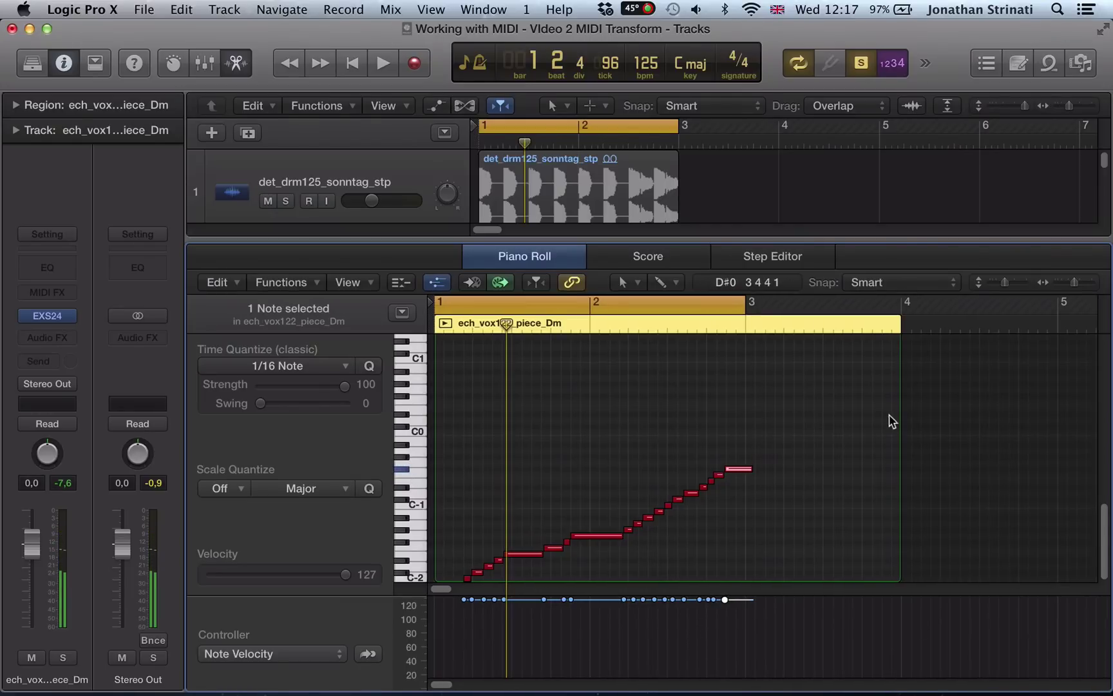
- Trim the vocal sampler's MIDI region so it ends at bar 3
{"action": "key", "text": "p"}
{"action": "left_click", "coordinate": [881, 465]}
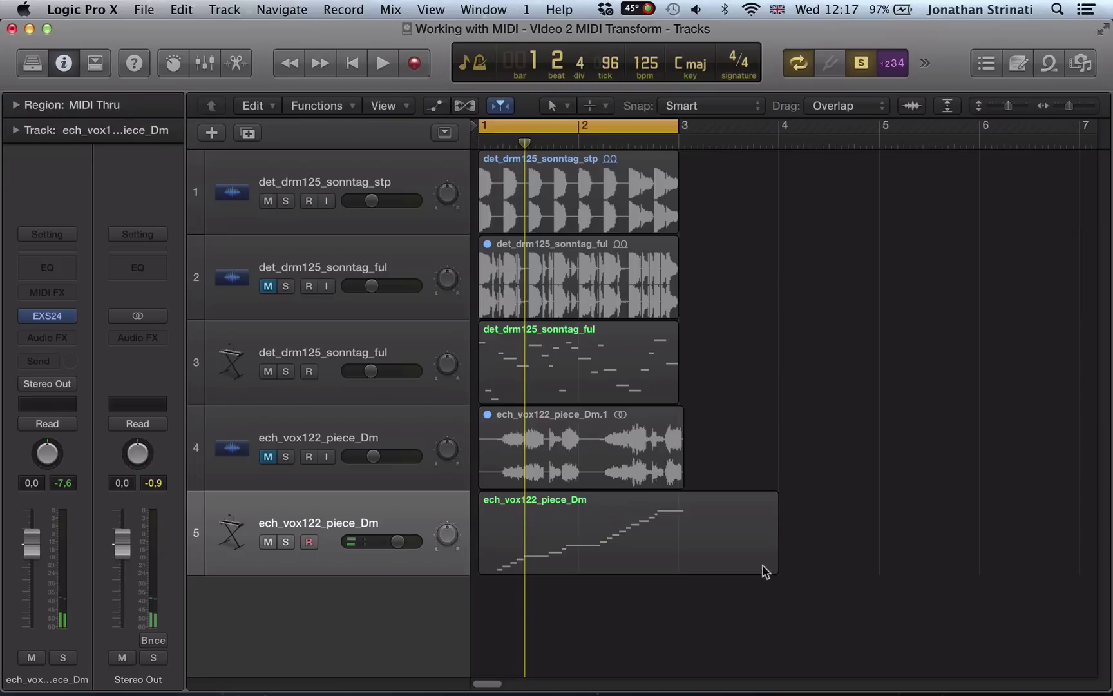
{"action": "left_click_drag", "start_coordinate": [763, 567], "coordinate": [671, 558]}
- Check the trimmed region's notes from C-2 to F#-1 and bring up the note functions list
{"action": "key", "text": "p"}
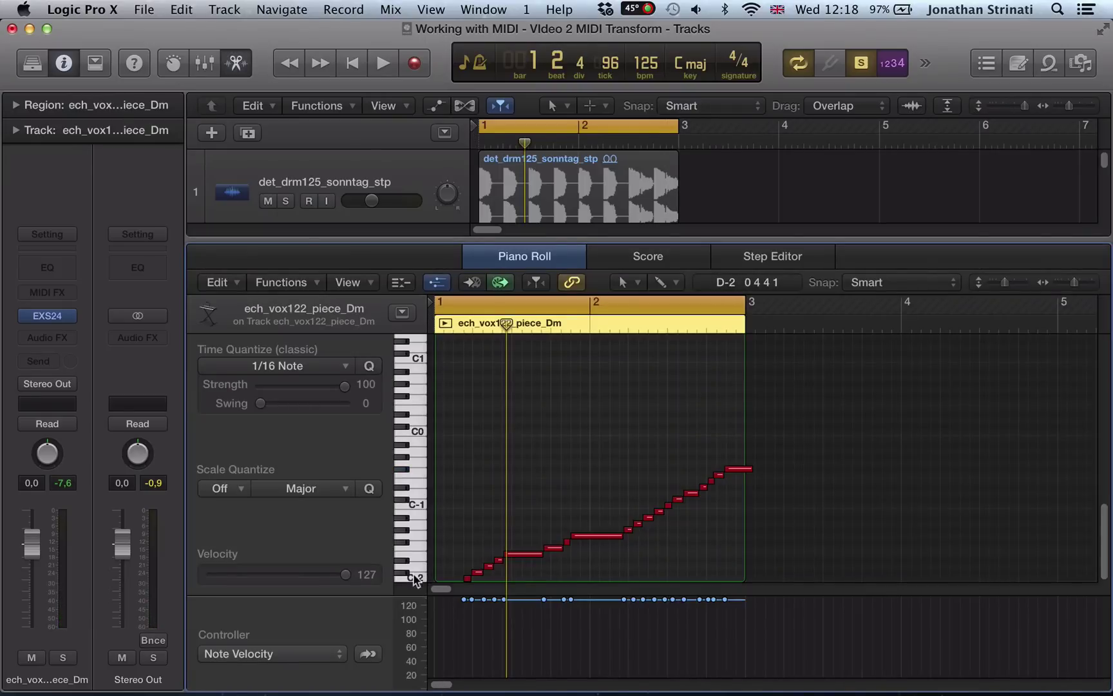
{"action": "left_click", "coordinate": [466, 578]}
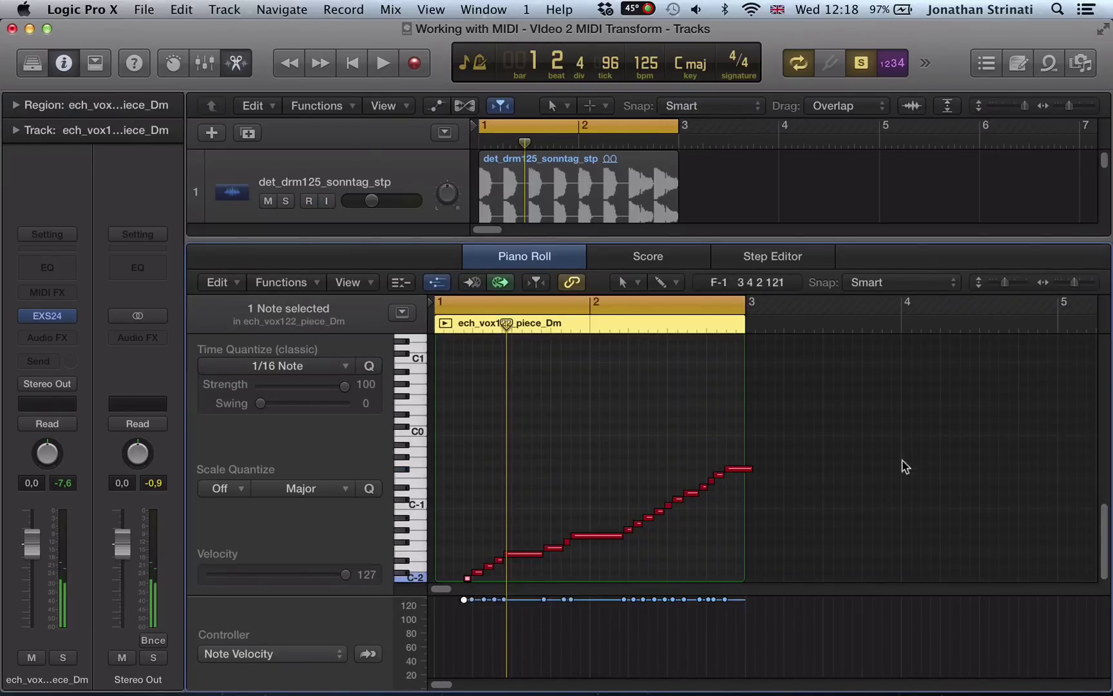
{"action": "left_click", "coordinate": [741, 469]}
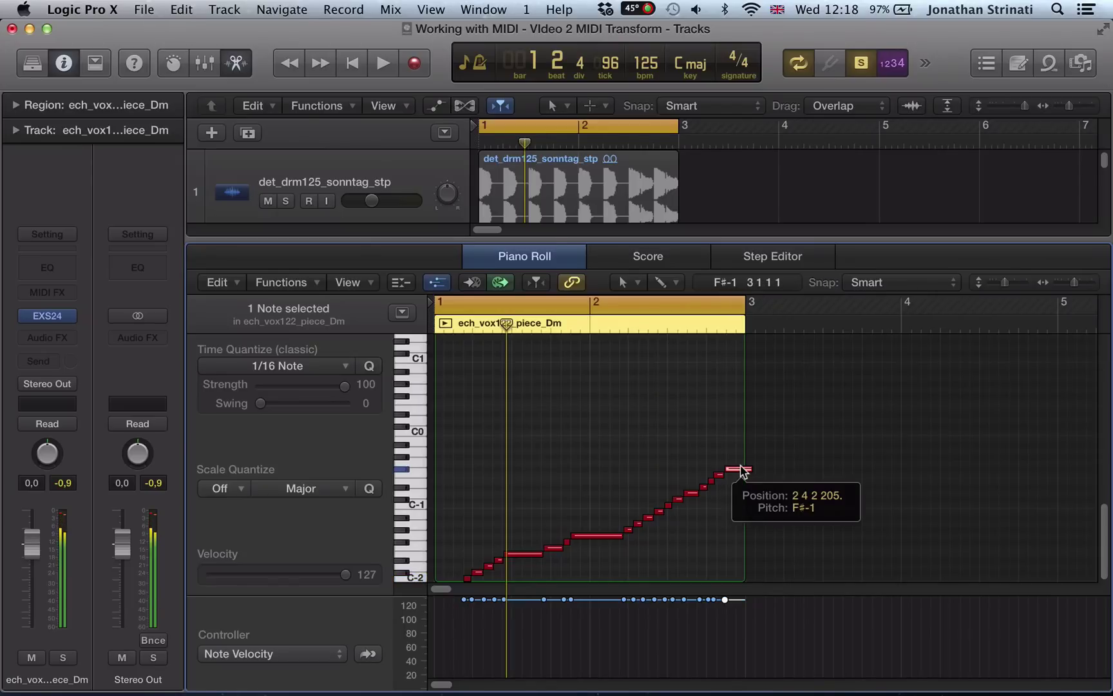
{"action": "left_click", "coordinate": [725, 500]}
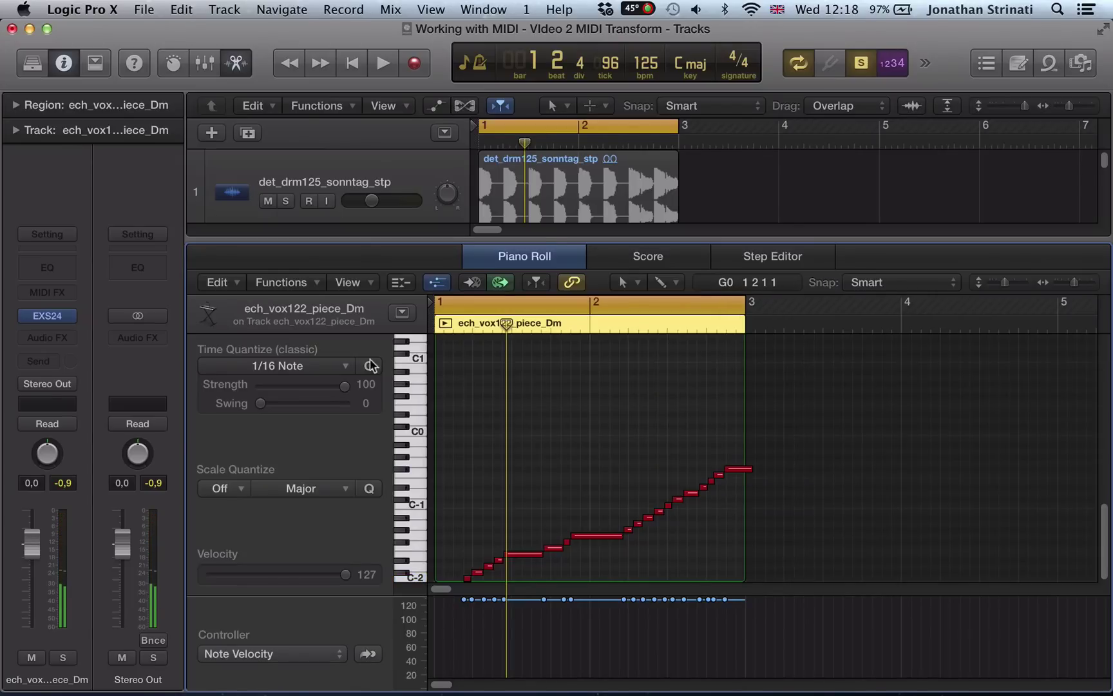
{"action": "left_click", "coordinate": [288, 282]}
- Apply a Random Pitch transform with range C-2 to F#-1 to the vocal notes
{"action": "mouse_move", "coordinate": [339, 444]}
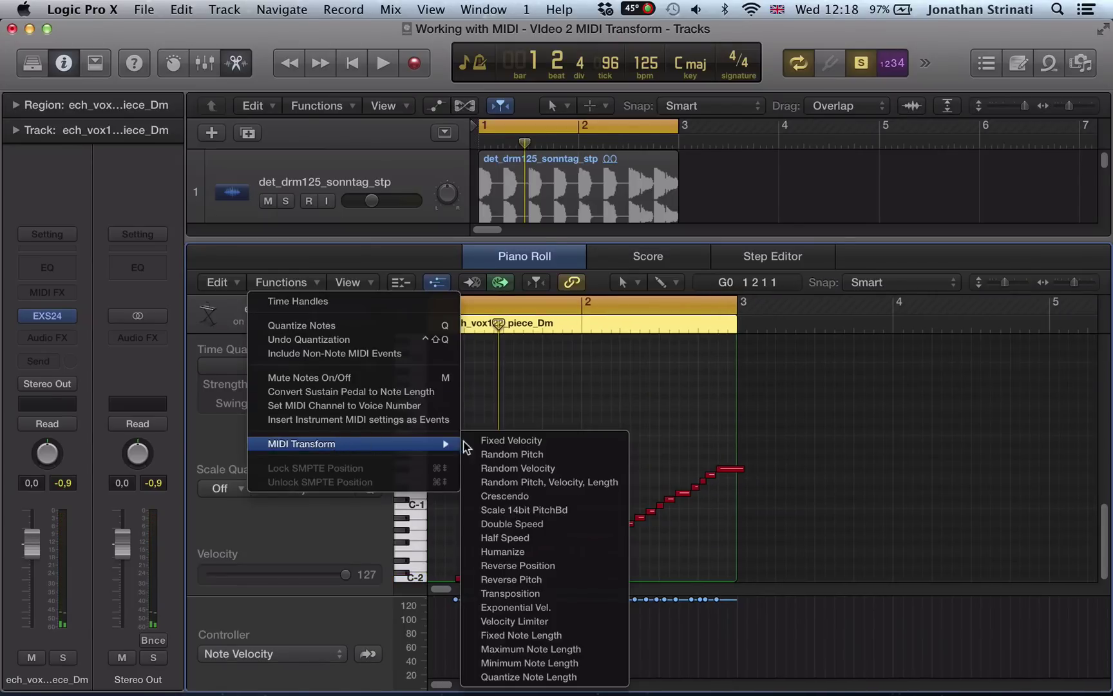
{"action": "left_click", "coordinate": [502, 457]}
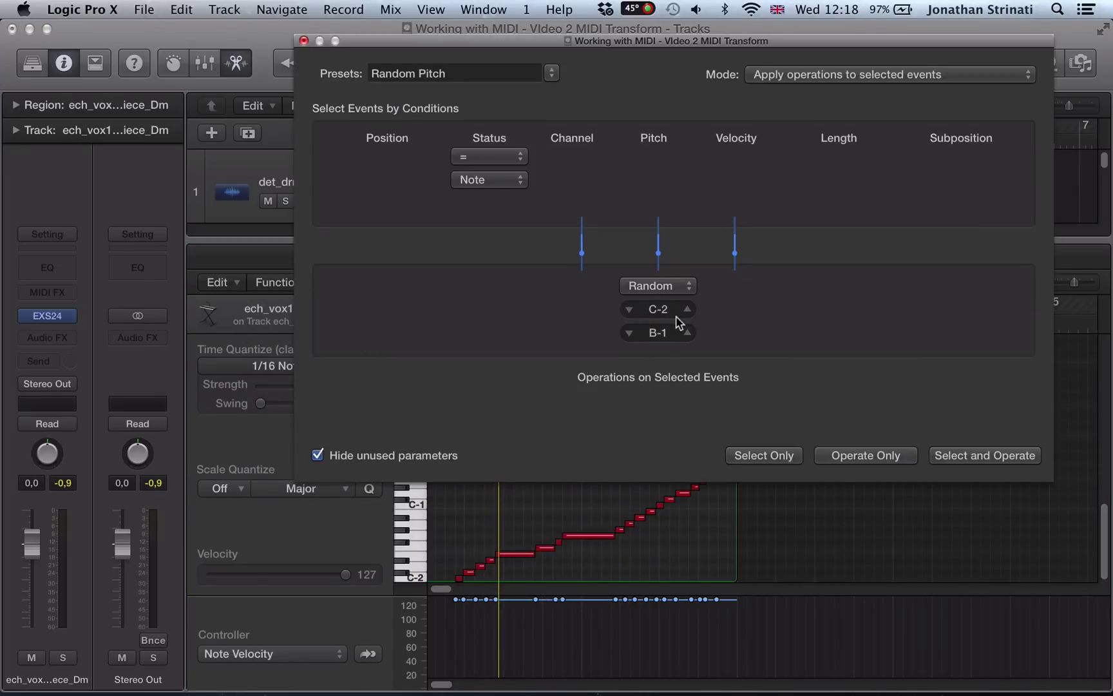
{"action": "double_click", "coordinate": [663, 335]}
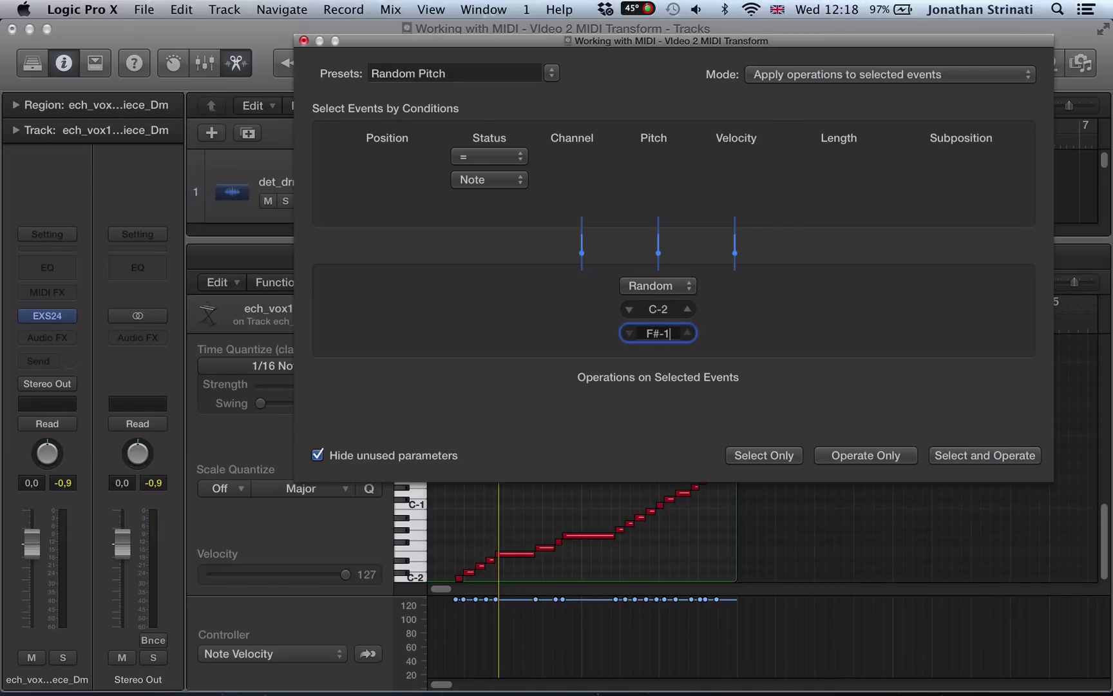
{"action": "left_click", "coordinate": [934, 455]}
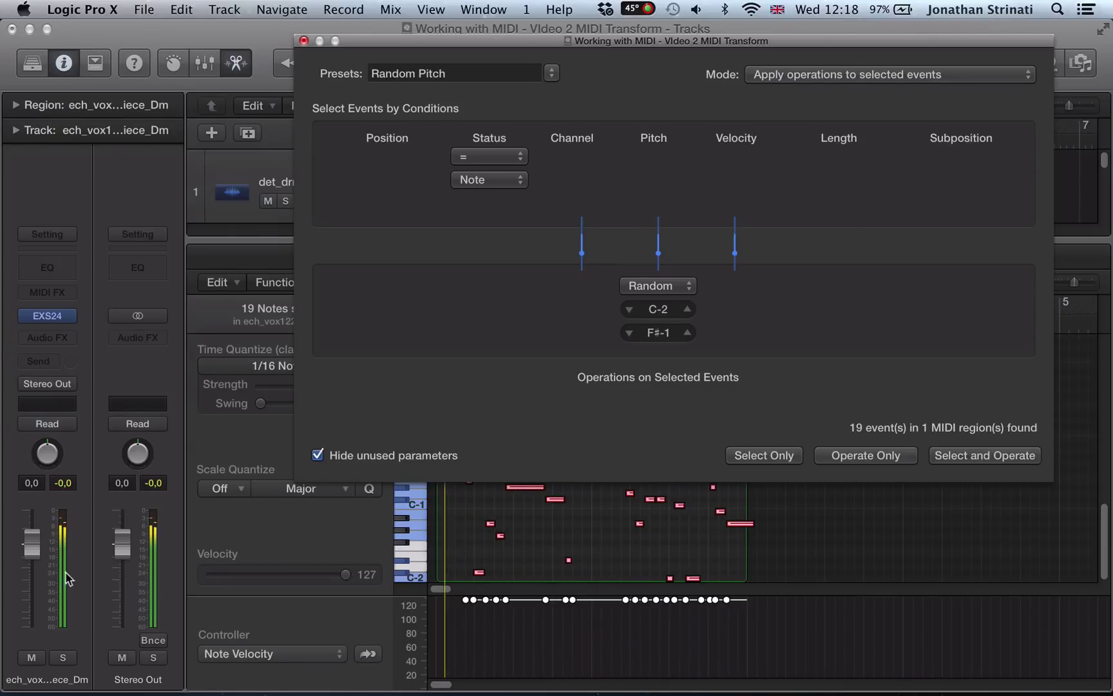
- Lower the vocal sampler channel to about -9.2 dB and return to the tracks
{"action": "left_click_drag", "start_coordinate": [32, 543], "coordinate": [32, 578]}
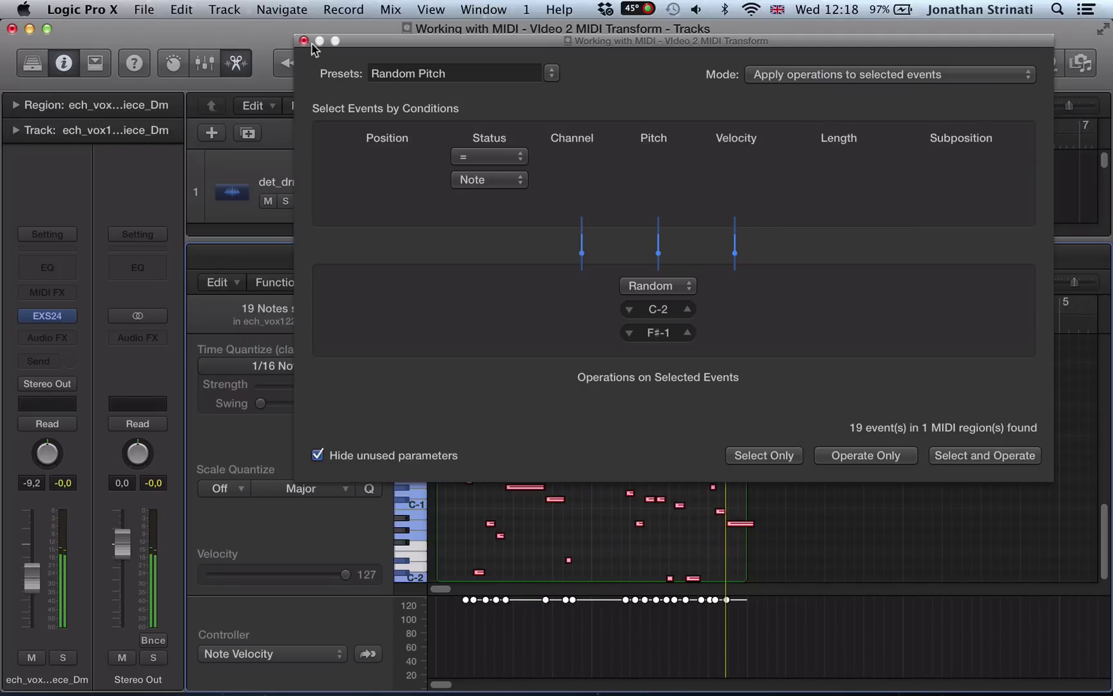
{"action": "left_click", "coordinate": [304, 42]}
{"action": "key", "text": "e"}
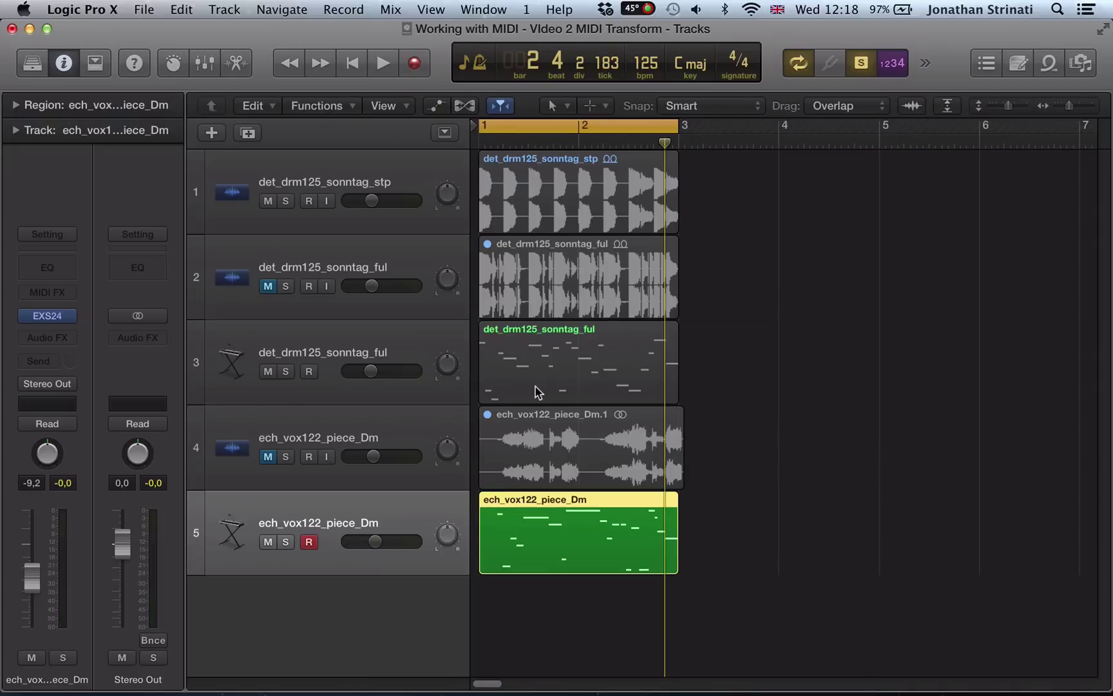
- Turn off solo, start playback, and reopen the vocal region's notes for editing
{"action": "key", "text": "ctrl+s"}
{"action": "key", "text": "space"}
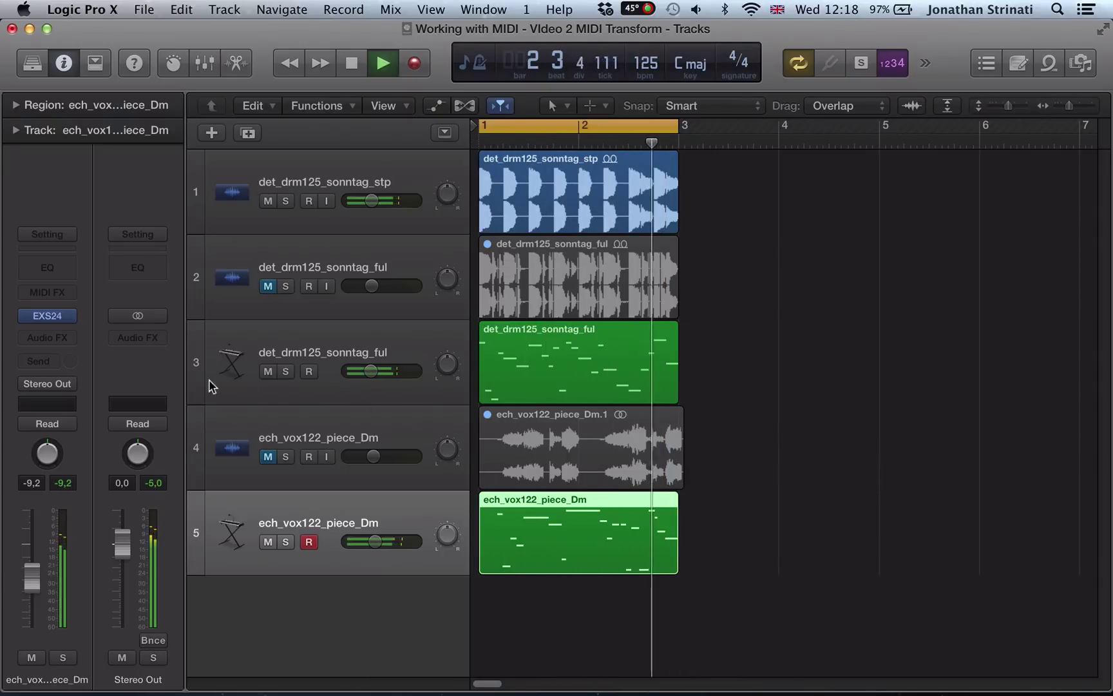
{"action": "double_click", "coordinate": [626, 567]}
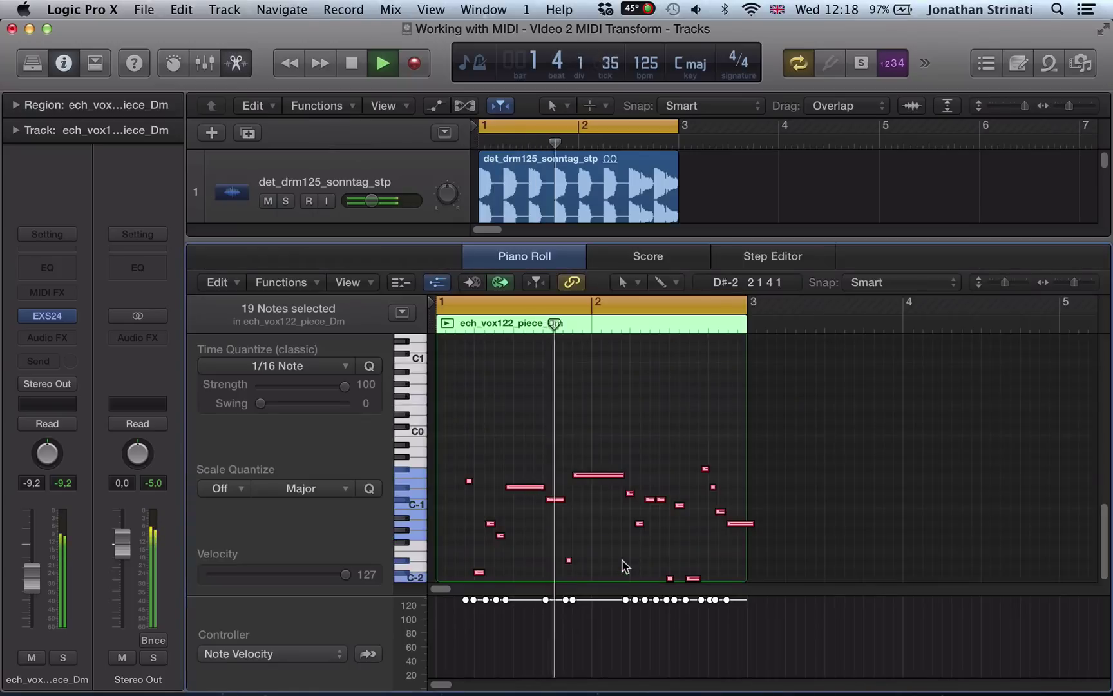
- Re-randomize the vocal notes with Random Pitch in the 0–18 range, re-rolling several times
{"action": "left_click", "coordinate": [312, 286]}
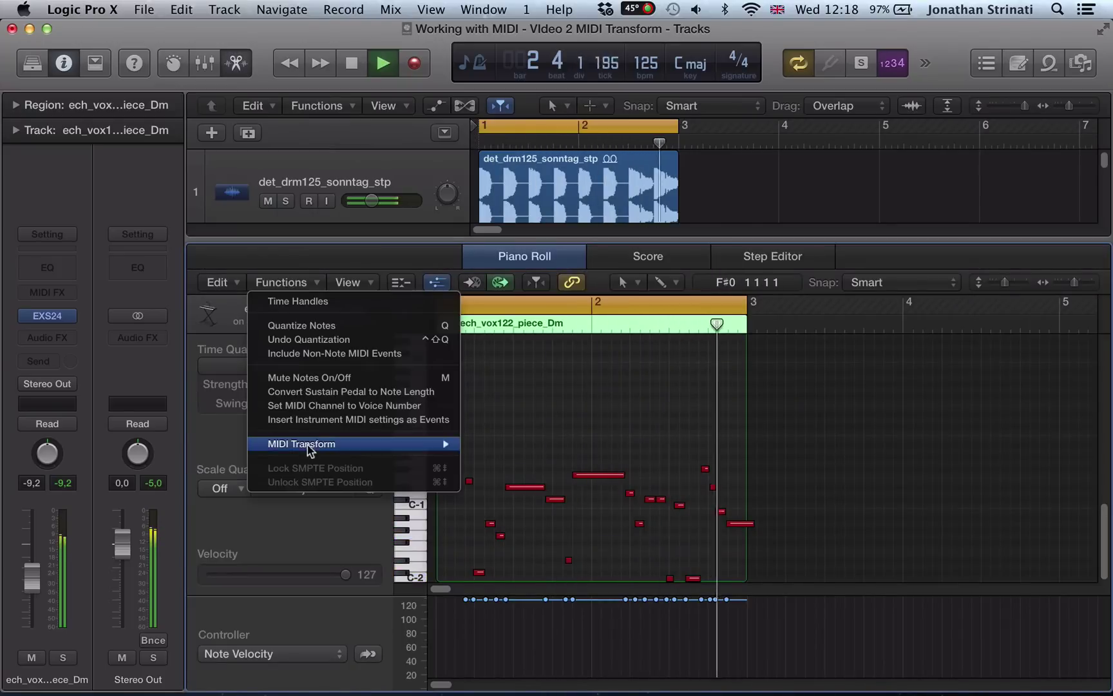
{"action": "mouse_move", "coordinate": [307, 444]}
{"action": "left_click", "coordinate": [509, 453]}
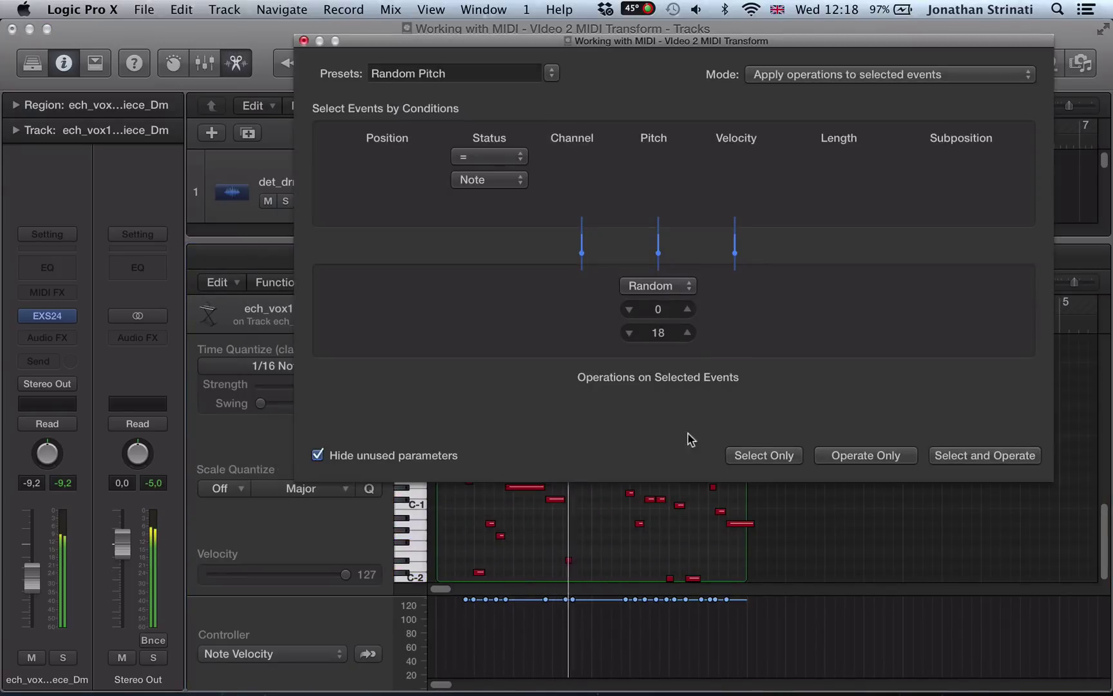
{"action": "left_click", "coordinate": [933, 456]}
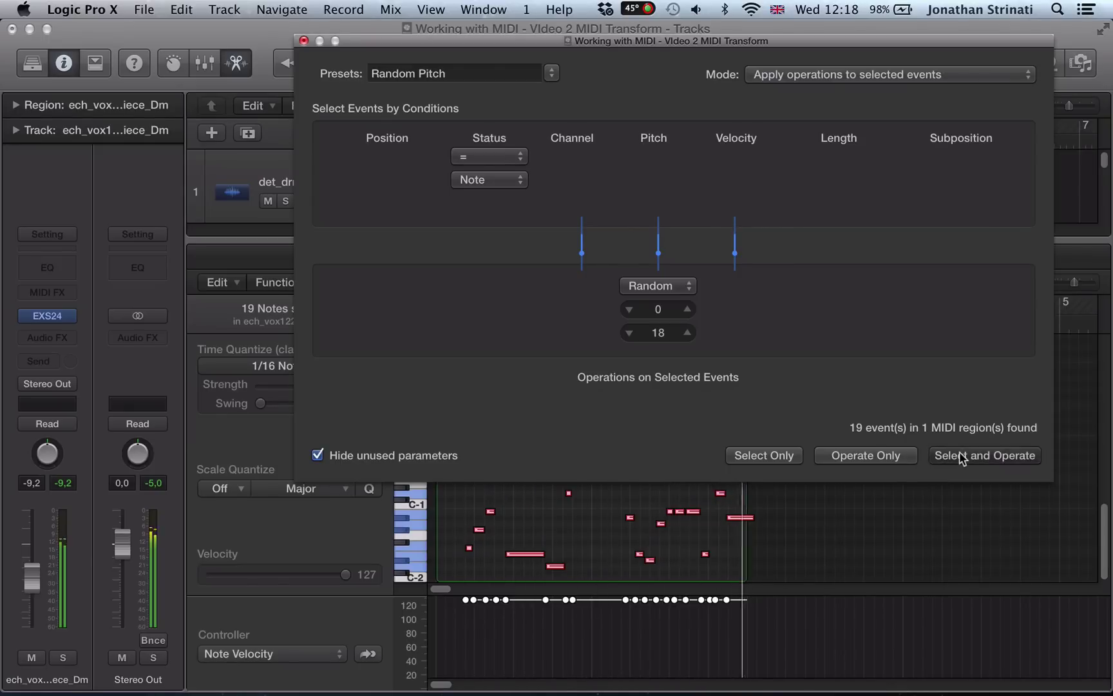
{"action": "left_click", "coordinate": [960, 456]}
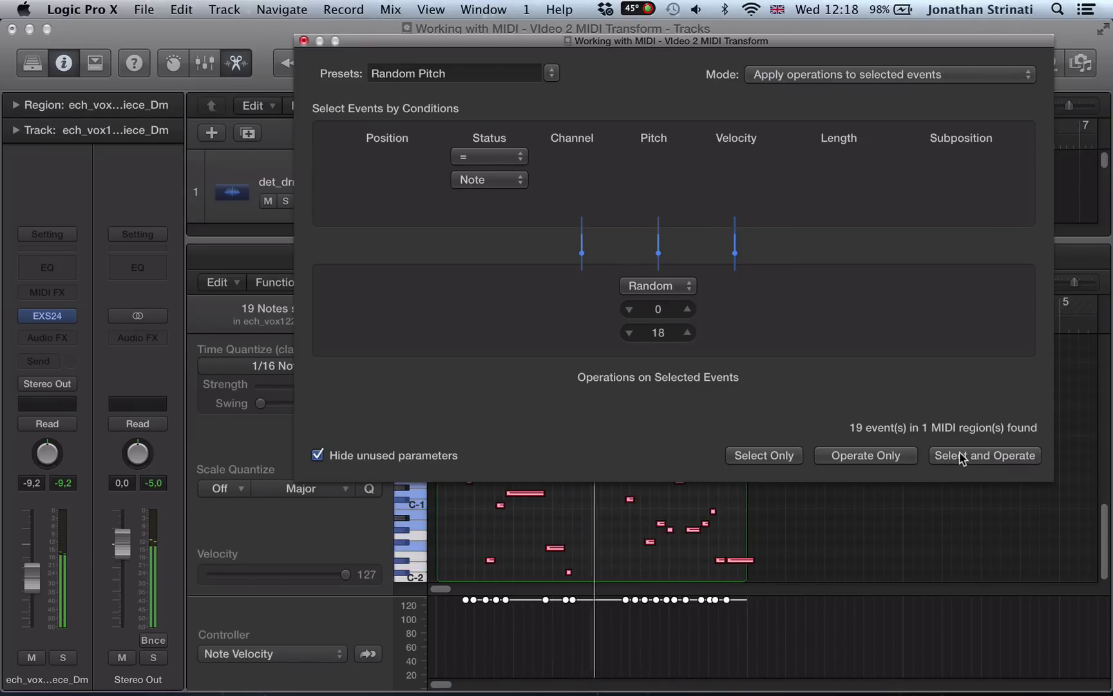
{"action": "left_click", "coordinate": [959, 456]}
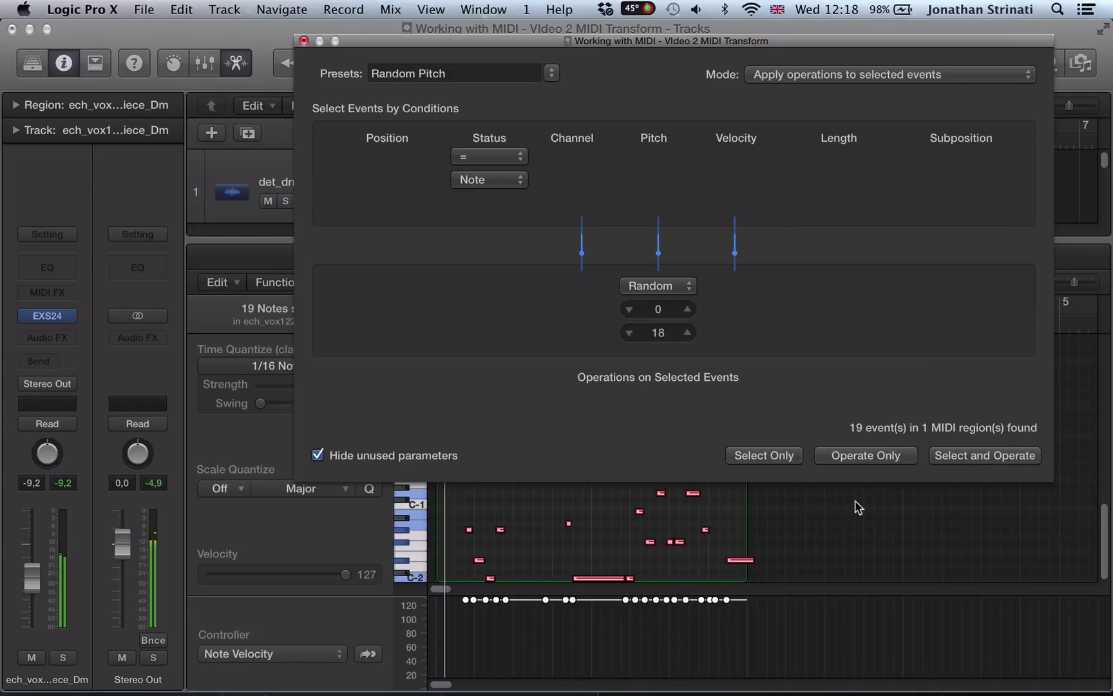
{"action": "left_click", "coordinate": [966, 455]}
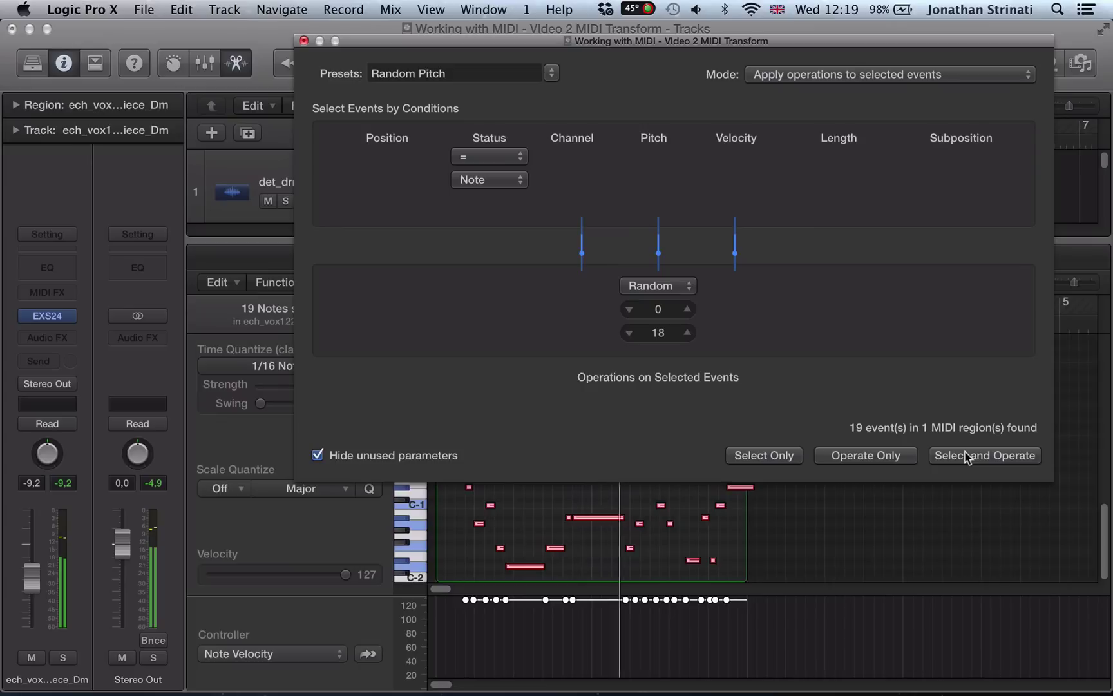
{"action": "left_click", "coordinate": [965, 451]}
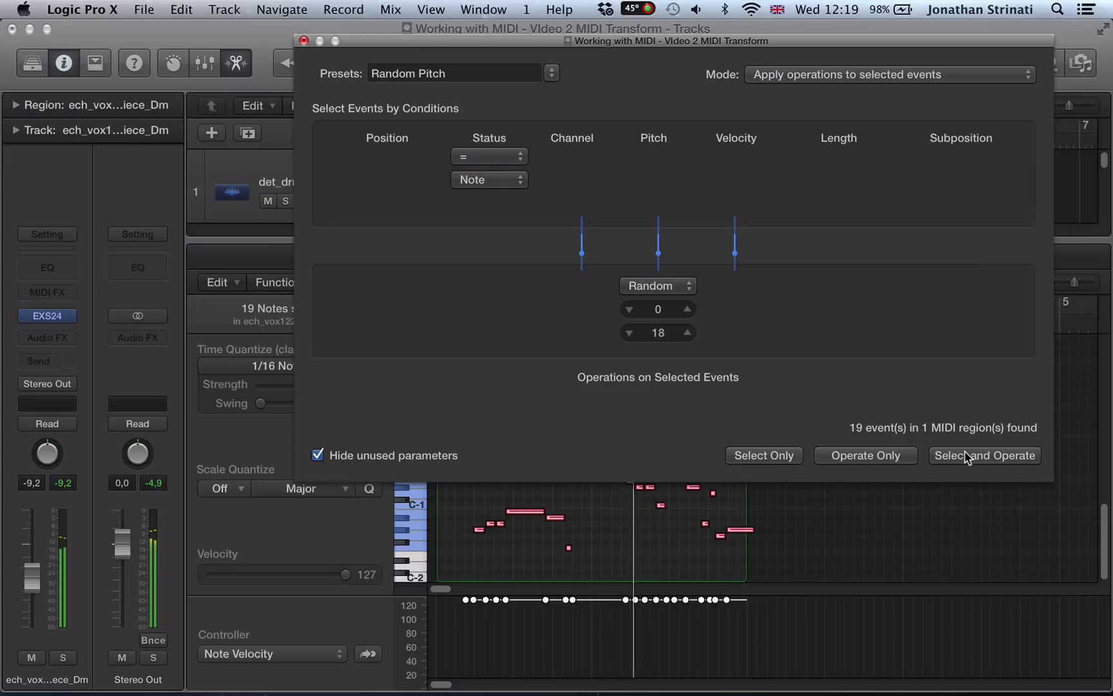
{"action": "left_click", "coordinate": [965, 451]}
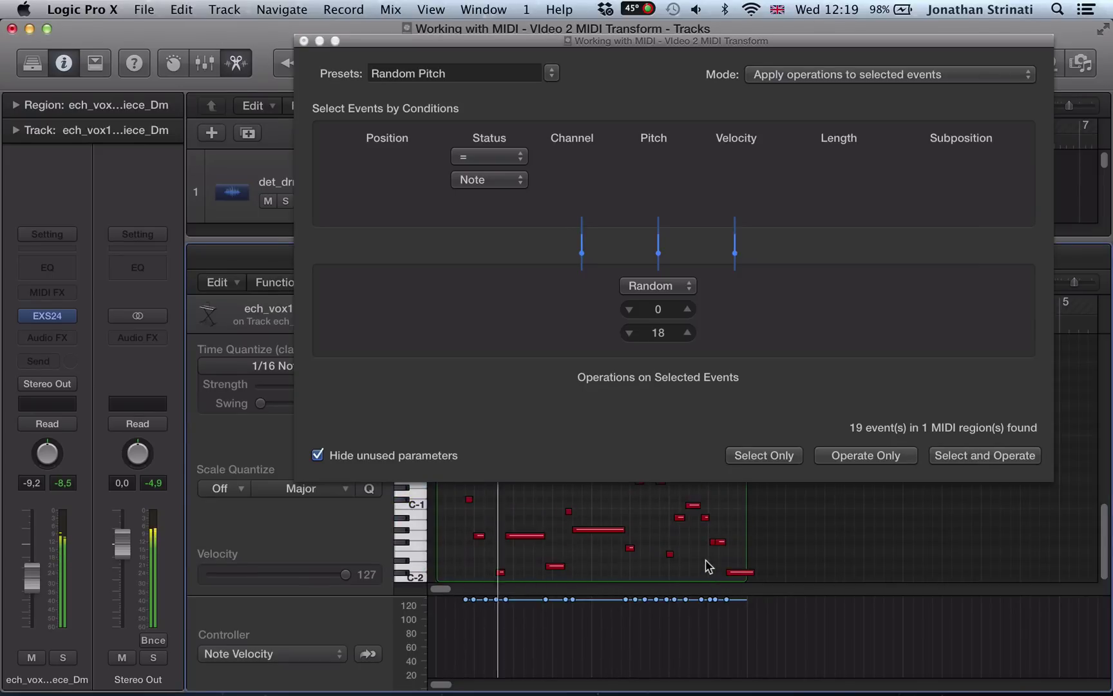
{"action": "left_click", "coordinate": [303, 39]}
- Deselect the vocal notes, leave the note editor, and unmute the drum sampler track
{"action": "left_click", "coordinate": [645, 412]}
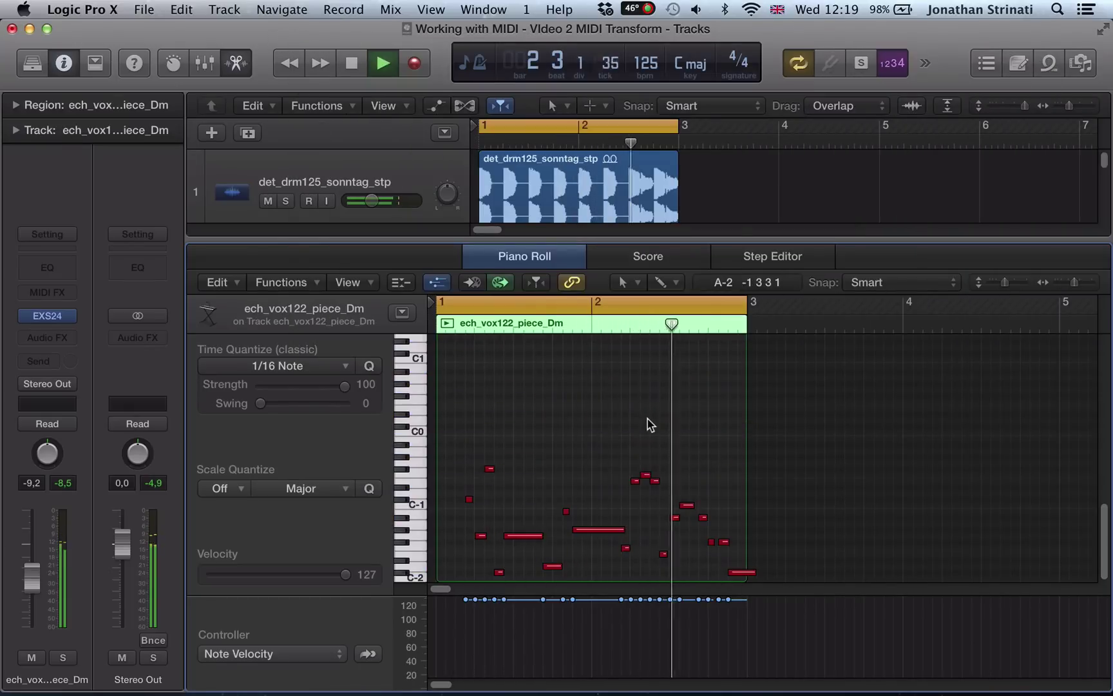
{"action": "key", "text": "p"}
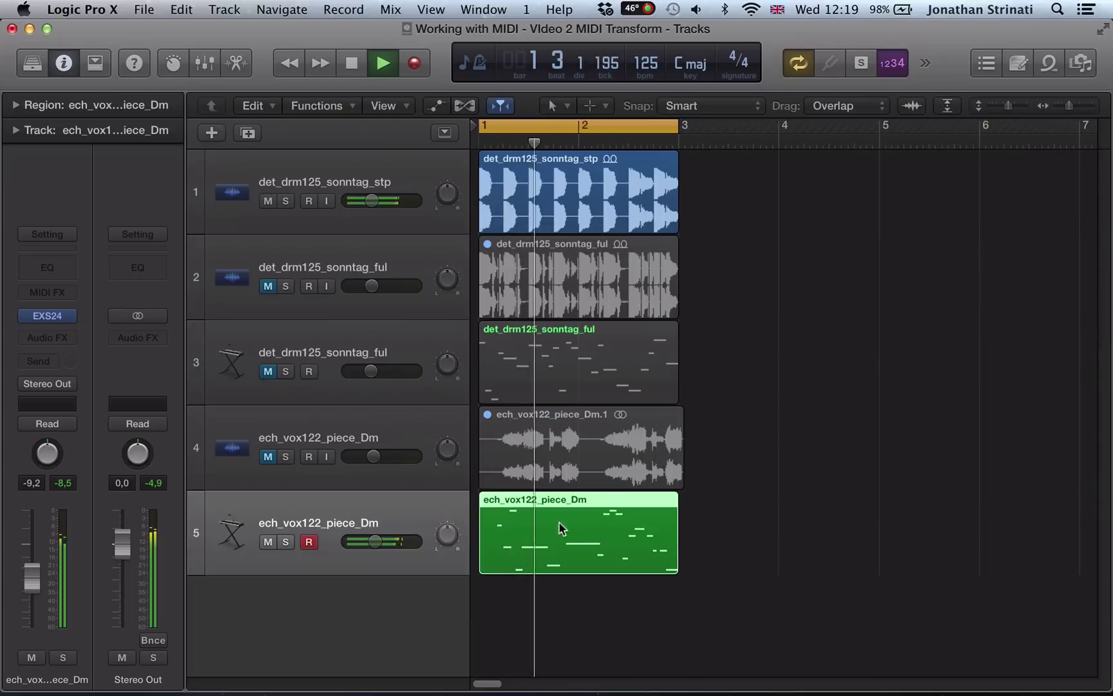
{"action": "left_click", "coordinate": [268, 372]}
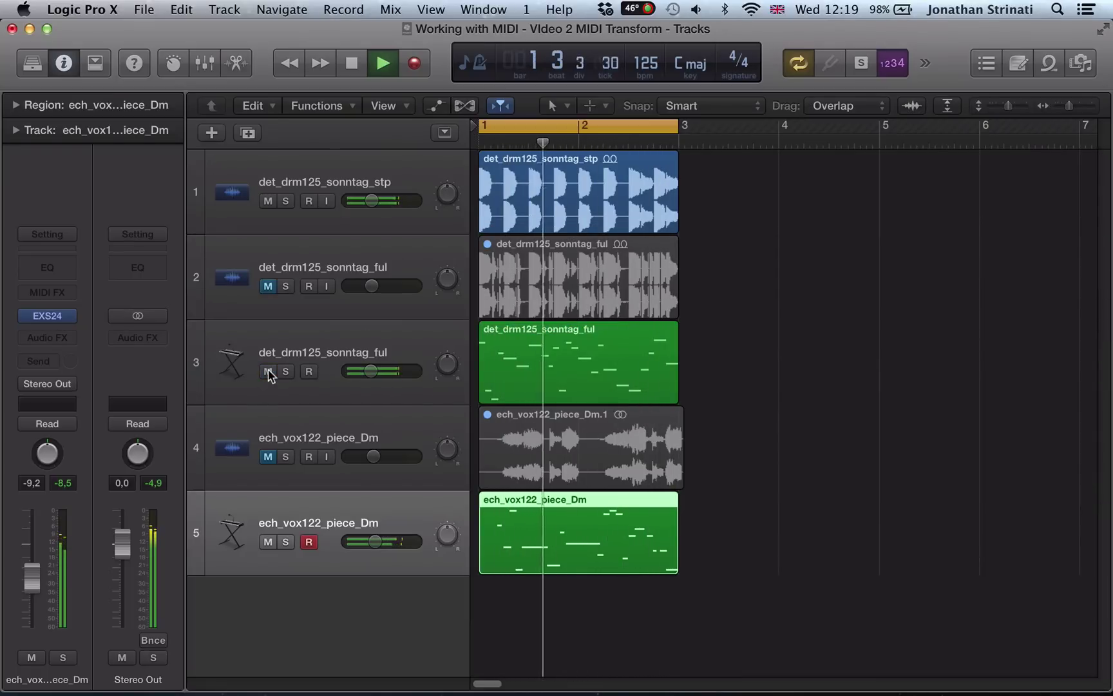
- Review all notes in the drum region, then stop playback
{"action": "double_click", "coordinate": [522, 354]}
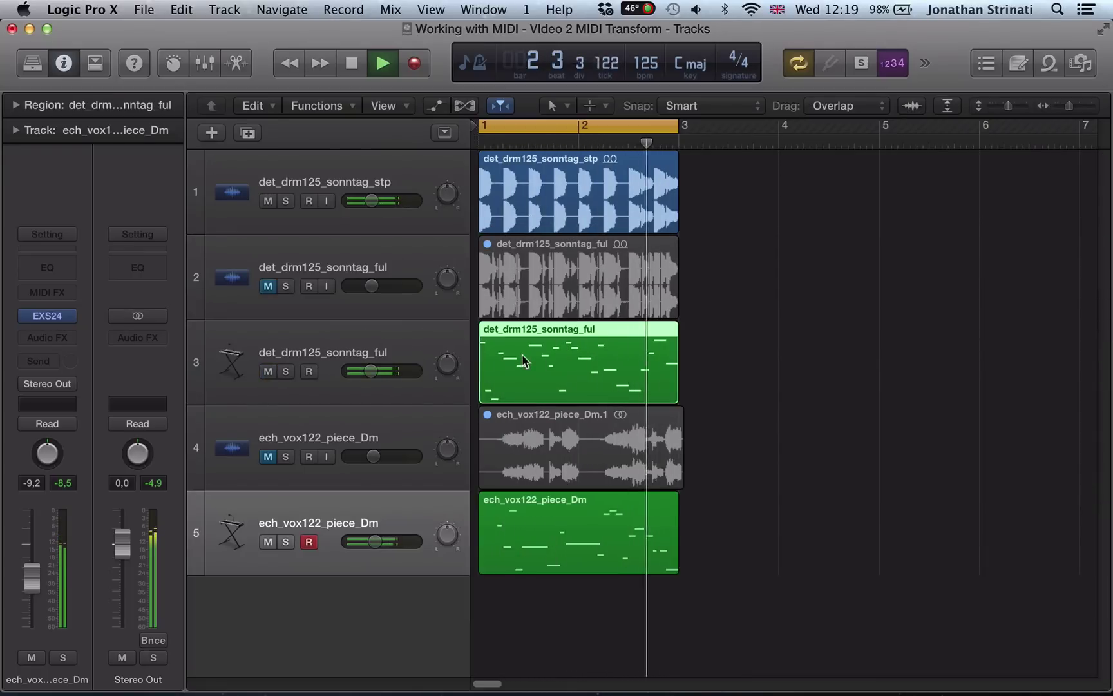
{"action": "key", "text": "super+a"}
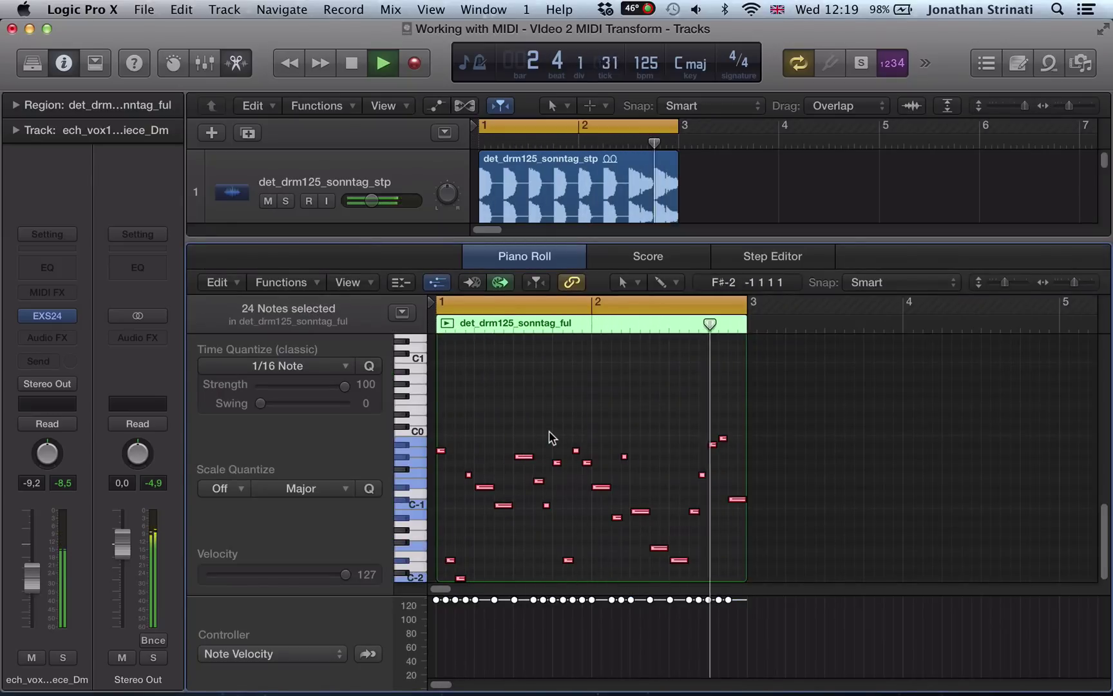
{"action": "key", "text": "e"}
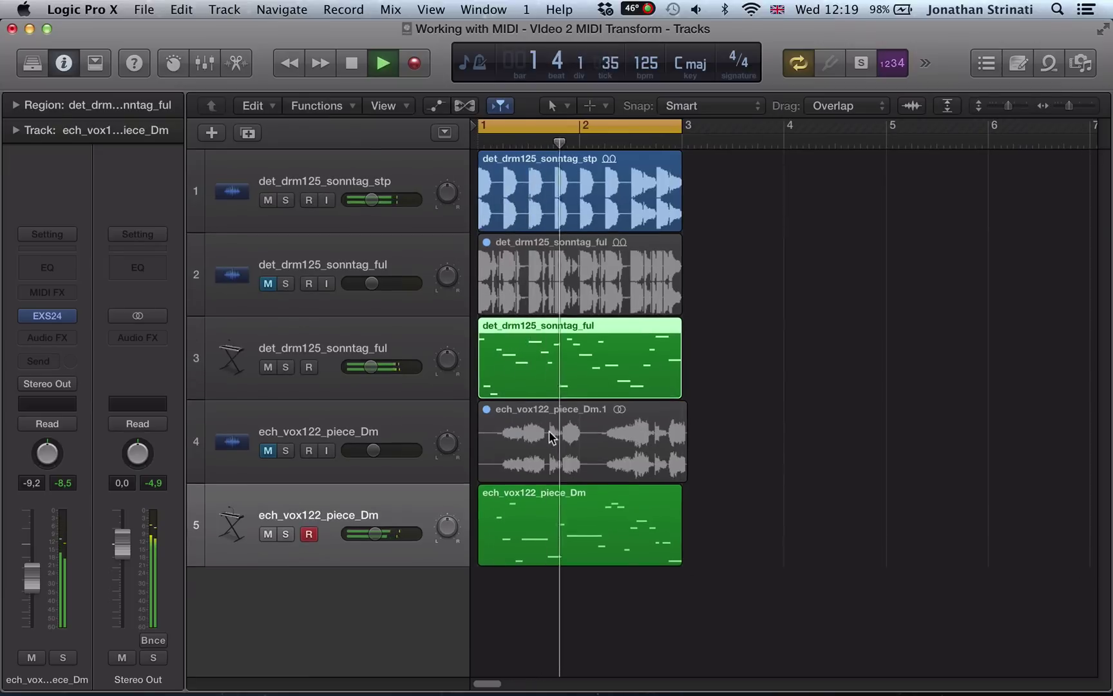
{"action": "key", "text": "space"}
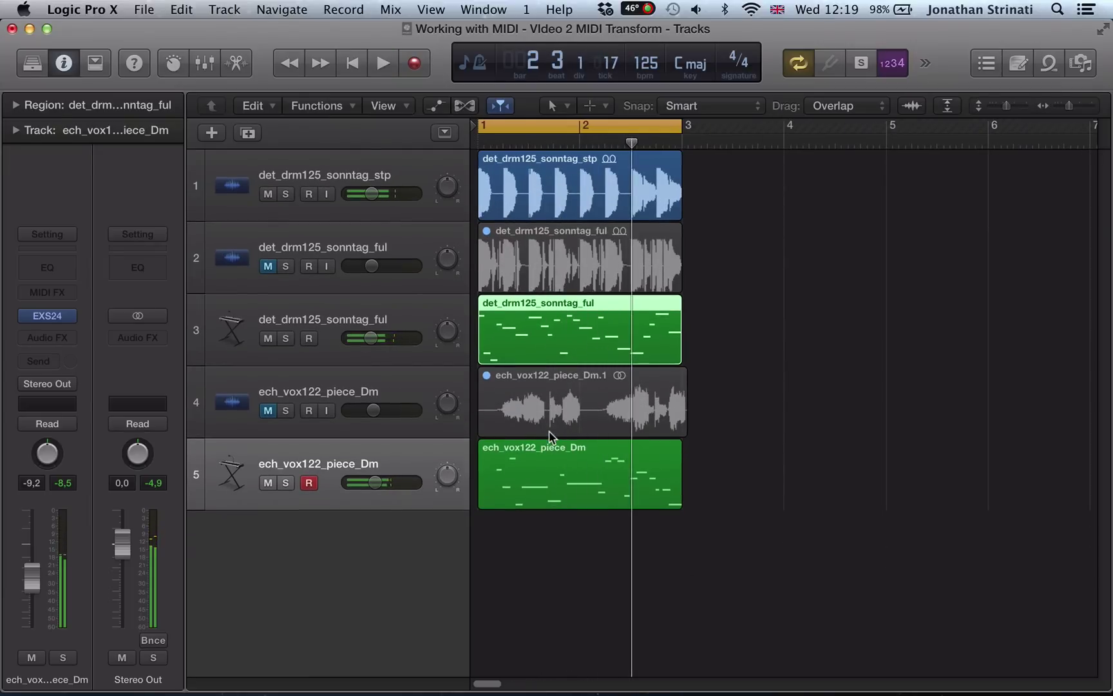